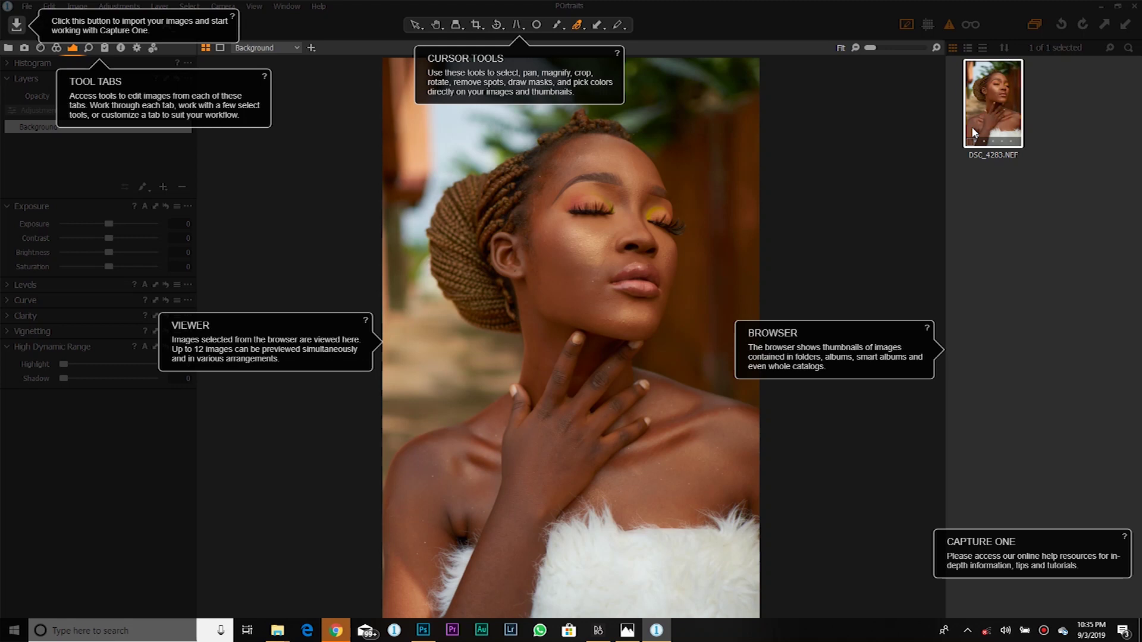
{"action": "left_click", "coordinate": [1045, 635]}
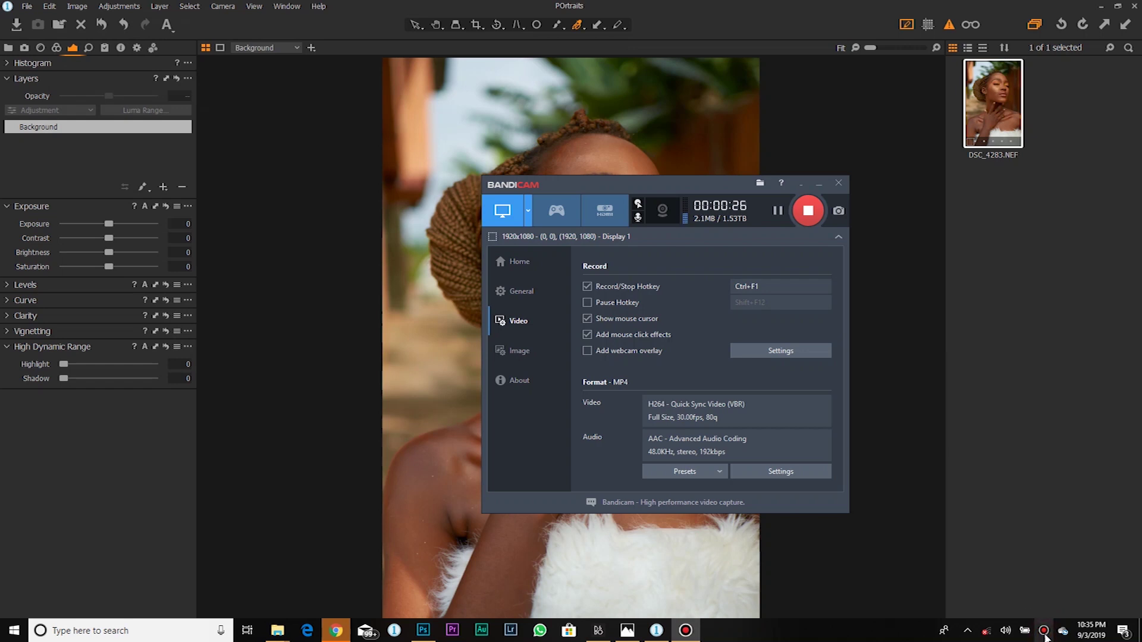
{"action": "left_click", "coordinate": [801, 184]}
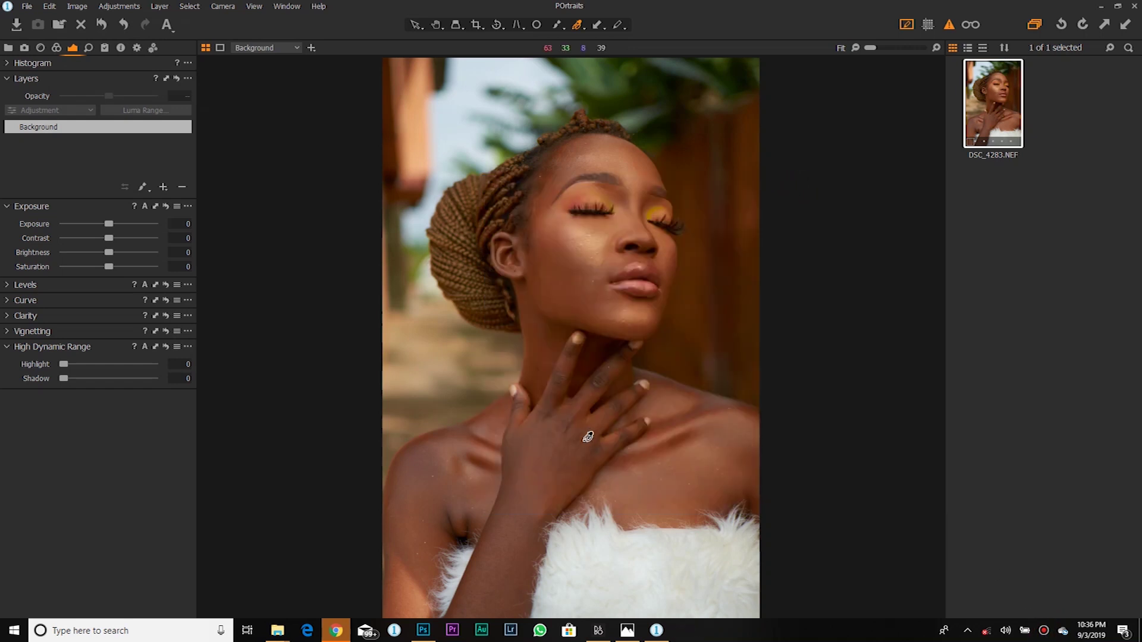
{"action": "left_click", "coordinate": [336, 631]}
{"action": "left_click", "coordinate": [1131, 7]}
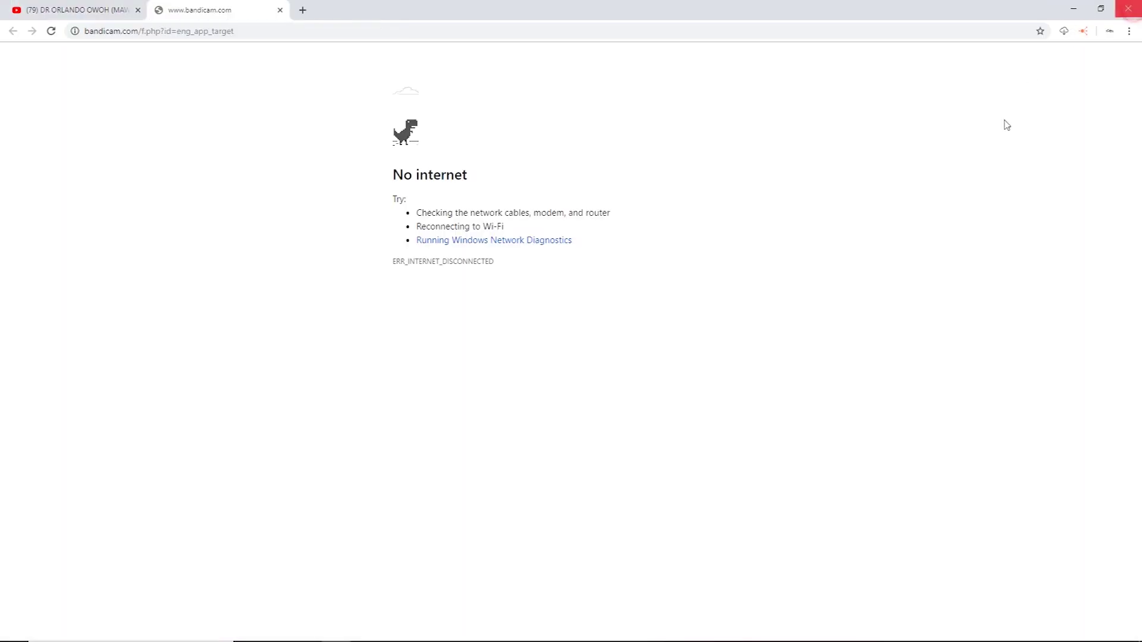
{"action": "left_click", "coordinate": [1127, 6]}
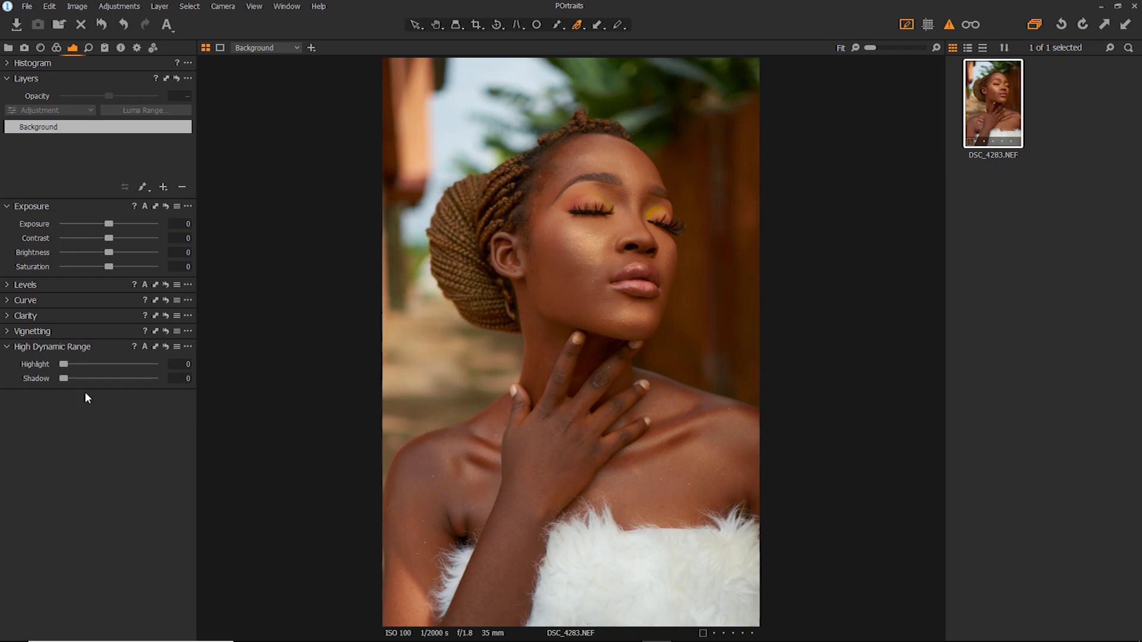
Adjust the RGB levels, setting the shadow input to 2 and the highlight input to 229
{"action": "left_click", "coordinate": [11, 289]}
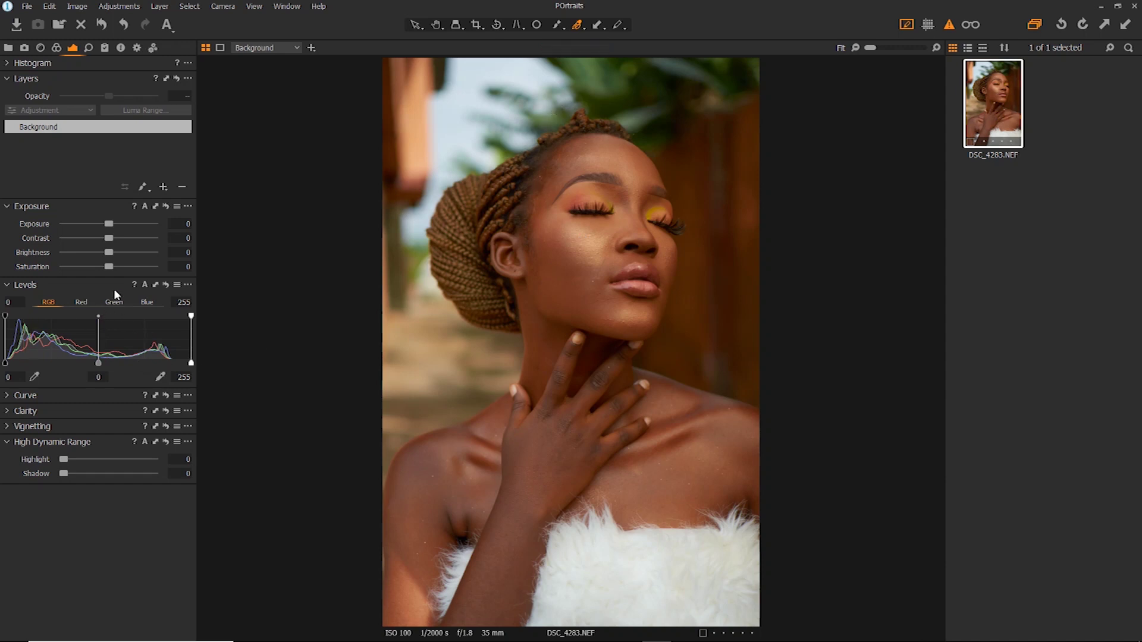
{"action": "left_click_drag", "start_coordinate": [191, 363], "coordinate": [173, 363]}
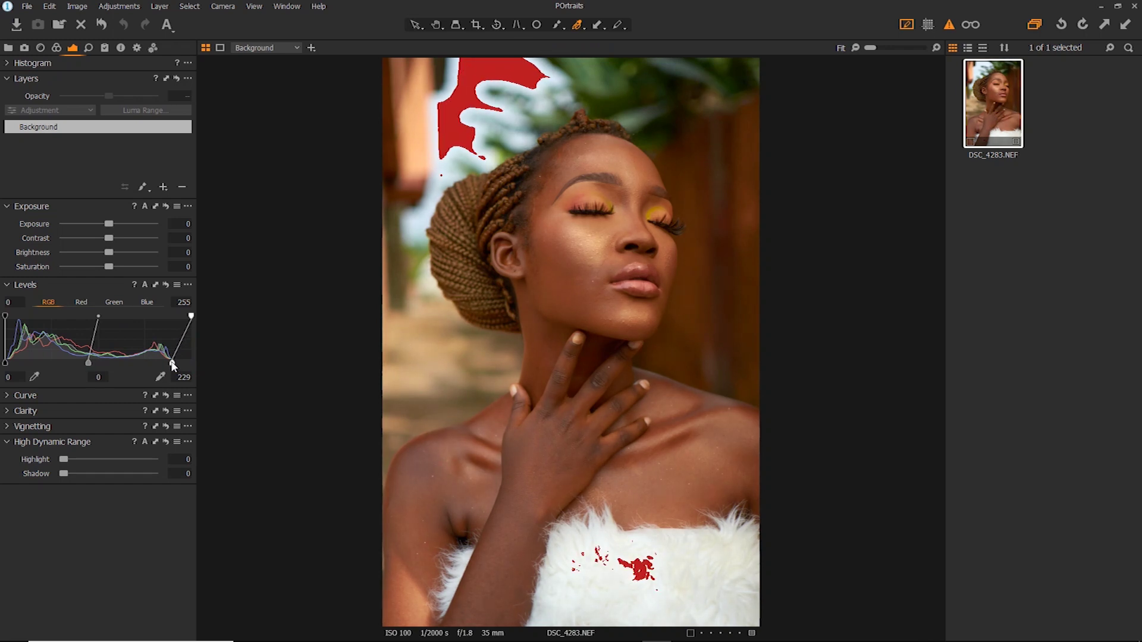
{"action": "left_click", "coordinate": [6, 364]}
{"action": "left_click_drag", "start_coordinate": [6, 365], "coordinate": [7, 368]}
Toggle the exposure warning to check the clipped areas, and set the High Dynamic Range highlight to 30
{"action": "left_click", "coordinate": [950, 27]}
{"action": "left_click", "coordinate": [949, 26]}
{"action": "left_click", "coordinate": [950, 26]}
{"action": "left_click", "coordinate": [950, 26]}
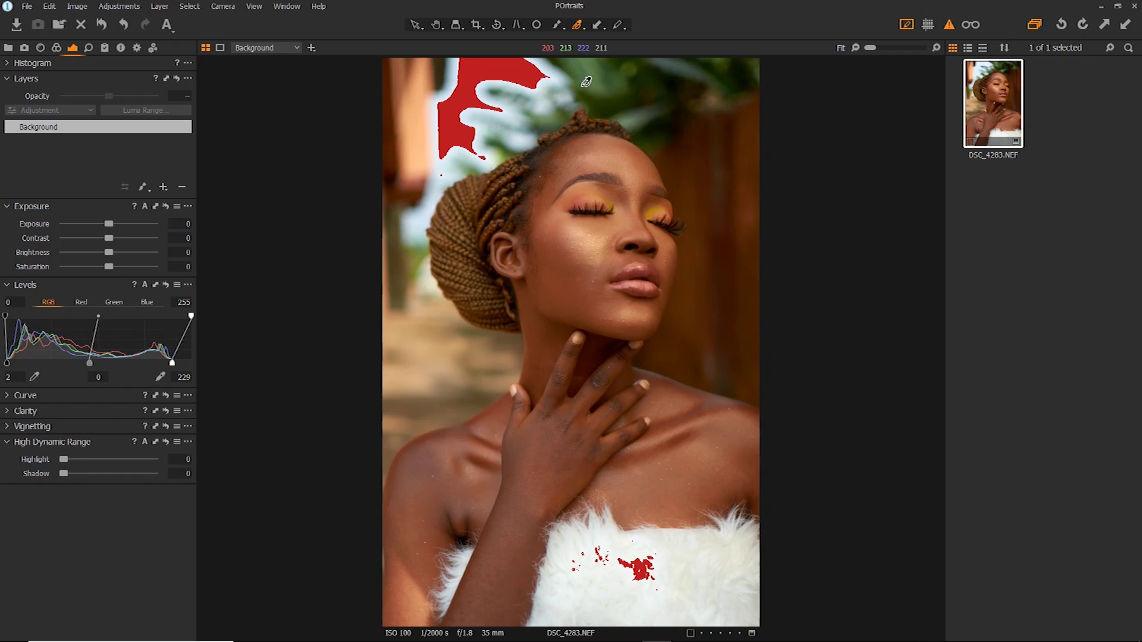
{"action": "left_click_drag", "start_coordinate": [66, 458], "coordinate": [91, 460]}
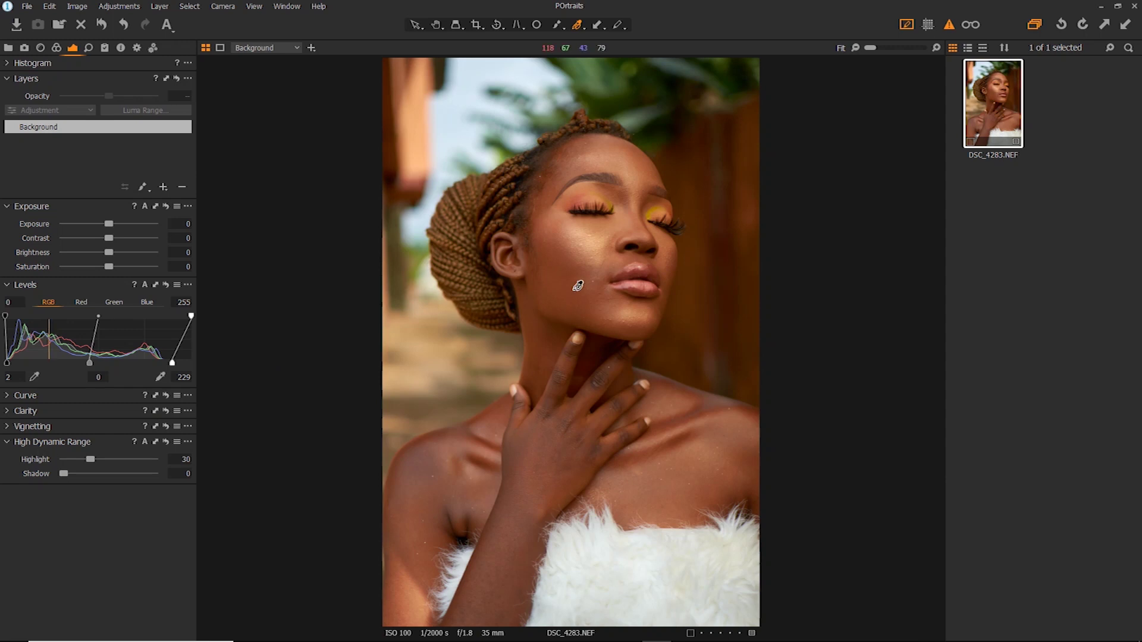
Collapse the Levels and High Dynamic Range tools, and set the background's clarity to 10
{"action": "left_click", "coordinate": [9, 285]}
{"action": "left_click", "coordinate": [12, 348]}
{"action": "left_click", "coordinate": [12, 348]}
{"action": "left_click", "coordinate": [12, 348]}
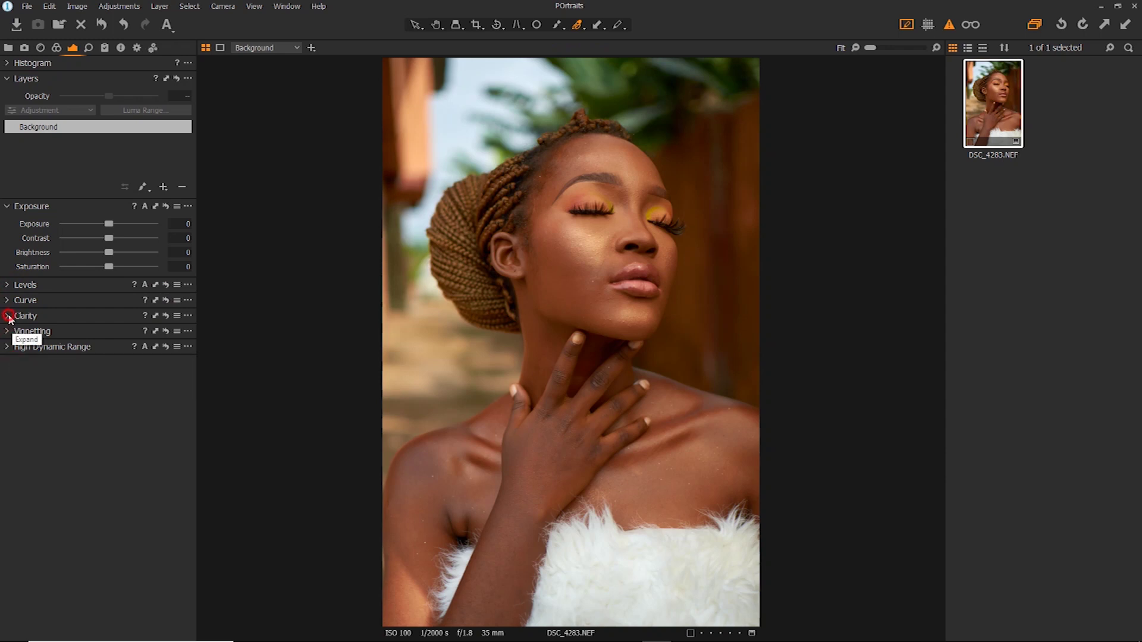
{"action": "left_click", "coordinate": [12, 318]}
{"action": "left_click", "coordinate": [185, 348]}
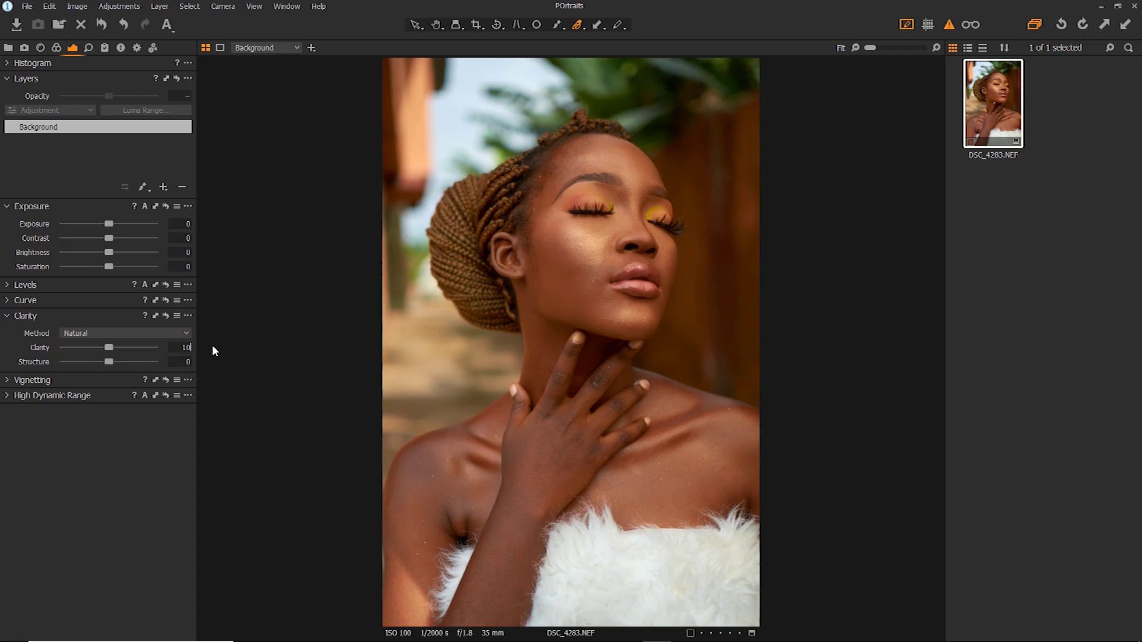
{"action": "type", "text": "10"}
{"action": "key", "text": "Return"}
{"action": "left_click", "coordinate": [4, 316]}
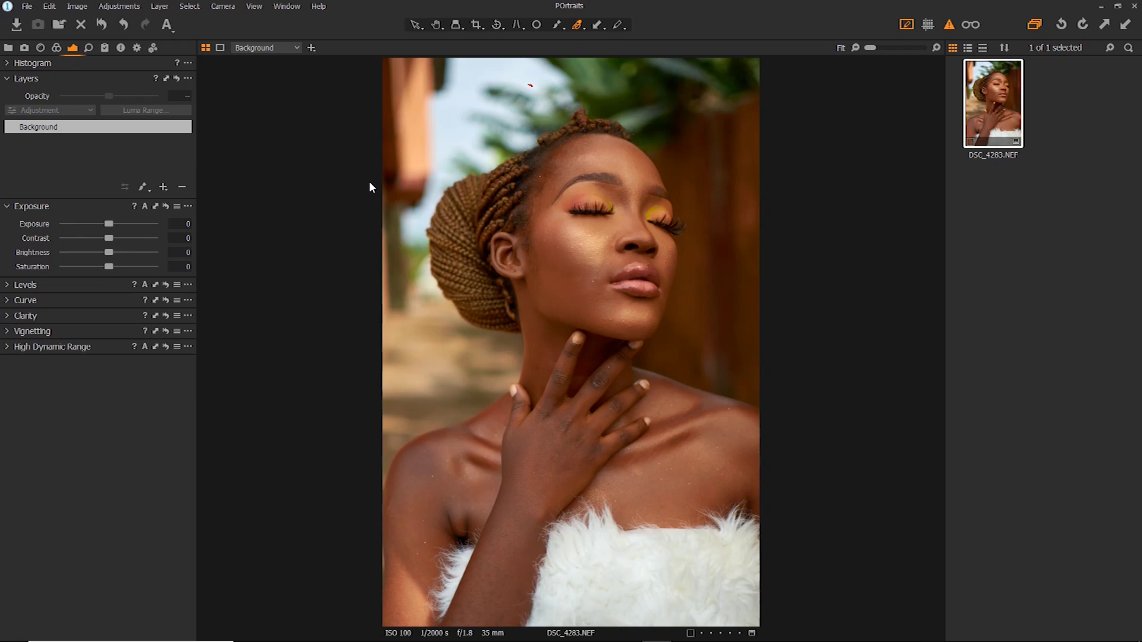
{"action": "left_click", "coordinate": [164, 189]}
{"action": "left_click", "coordinate": [92, 196]}
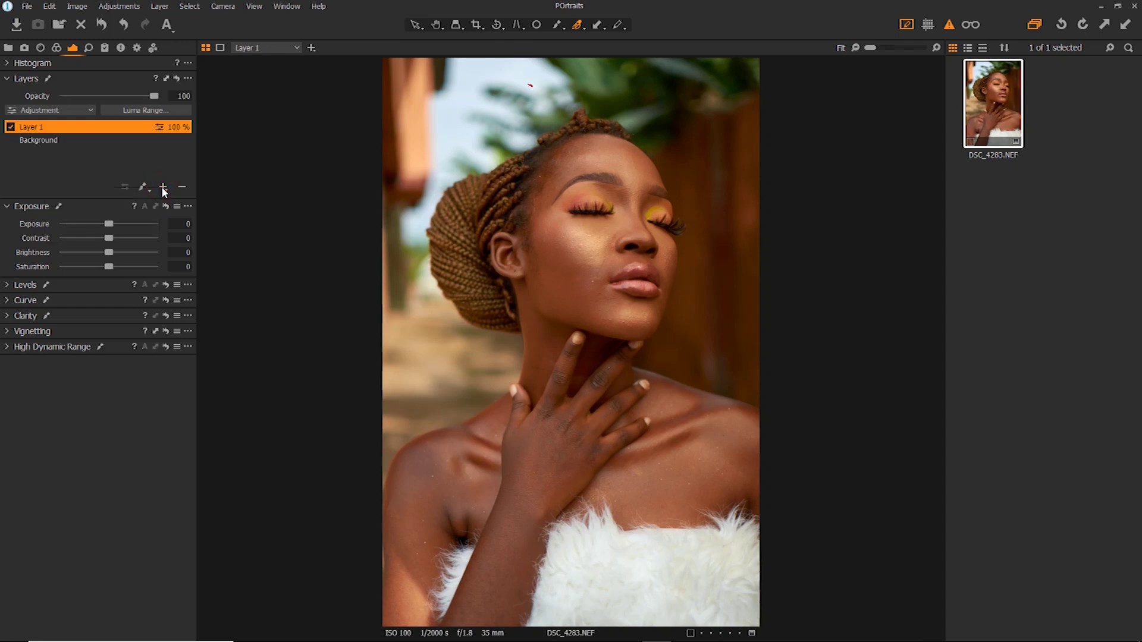
{"action": "left_click", "coordinate": [184, 187]}
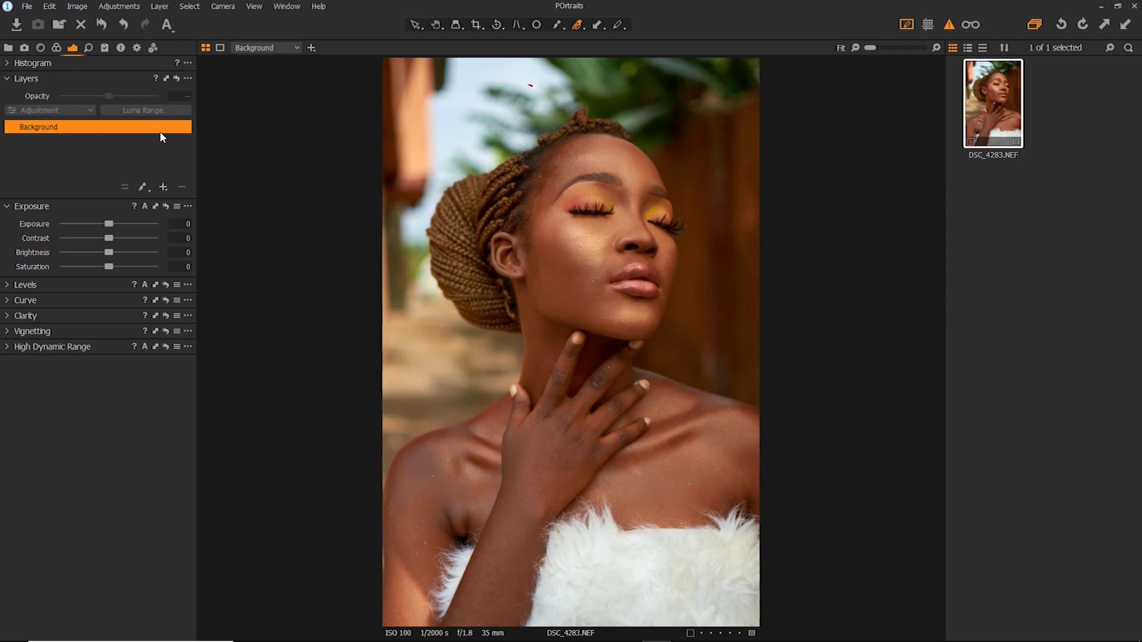
{"action": "left_click", "coordinate": [164, 188]}
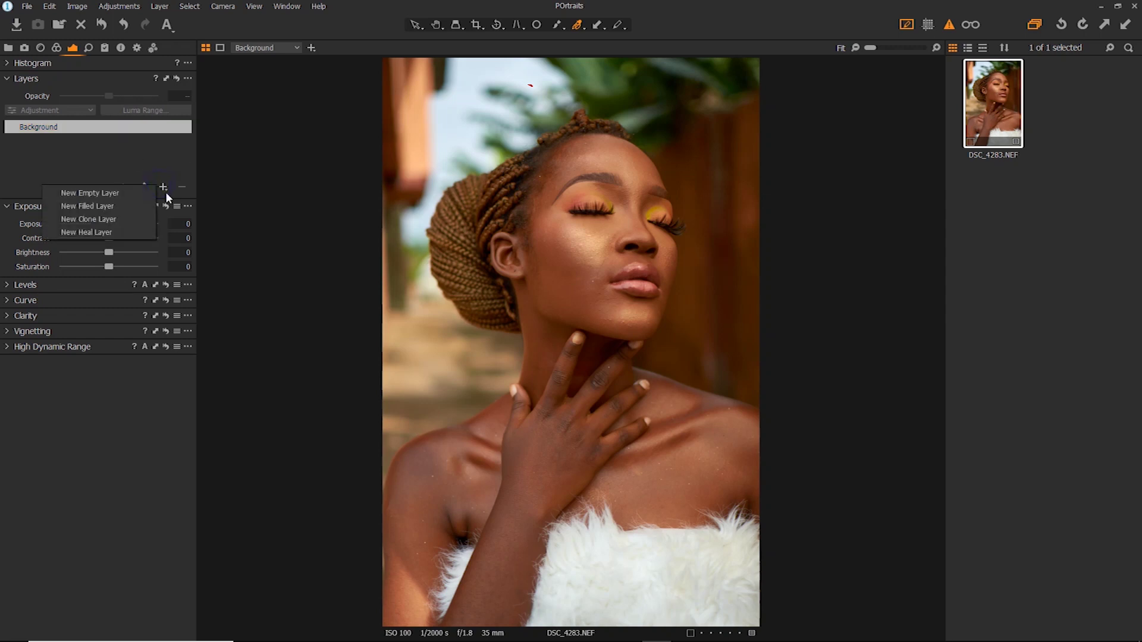
{"action": "left_click", "coordinate": [130, 194]}
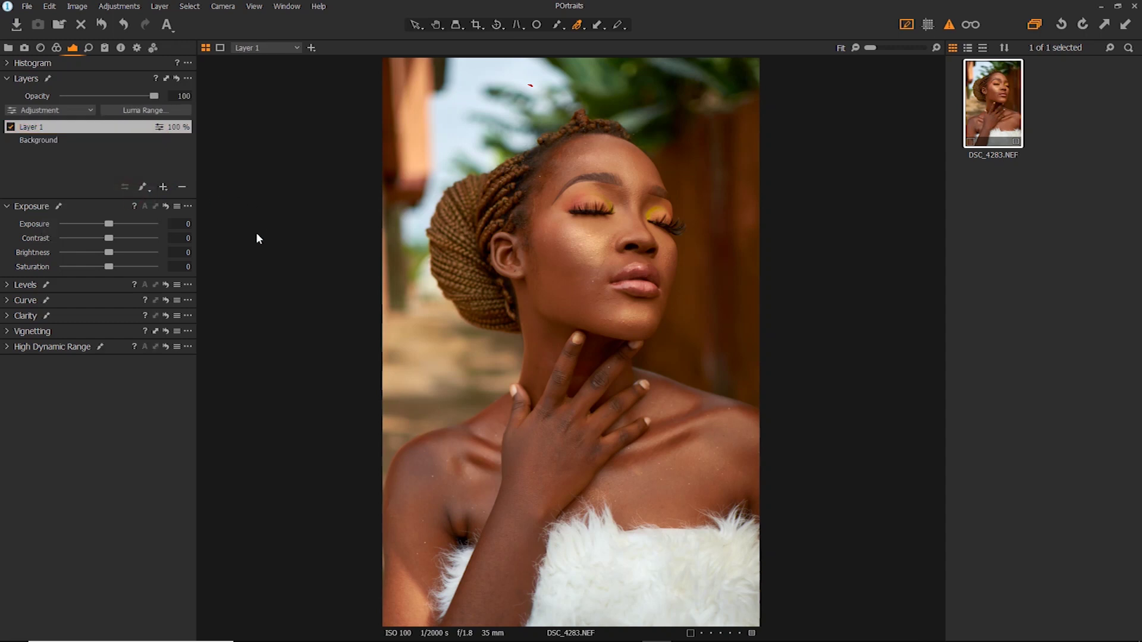
{"action": "left_click", "coordinate": [182, 188]}
Add a new filled adjustment layer above the background and bring up the color tools
{"action": "left_click", "coordinate": [164, 187]}
{"action": "left_click", "coordinate": [109, 215]}
{"action": "left_click", "coordinate": [57, 46]}
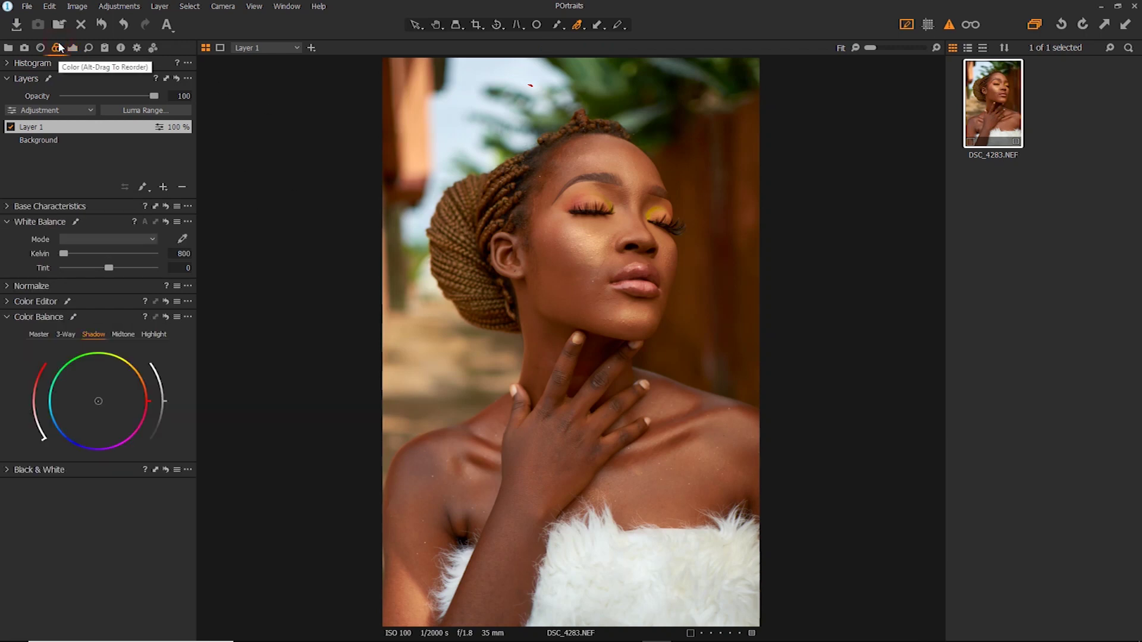
Examine the options offered by the Base Characteristics, Normalize and Color Editor tools
{"action": "left_click", "coordinate": [7, 78]}
{"action": "left_click", "coordinate": [18, 78]}
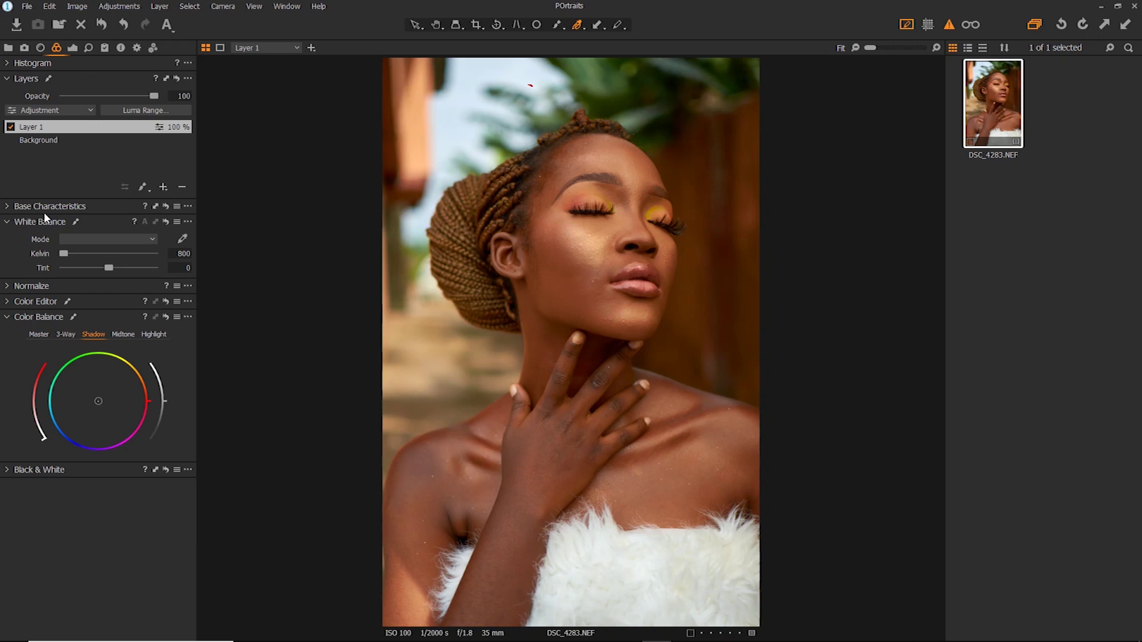
{"action": "left_click", "coordinate": [7, 206]}
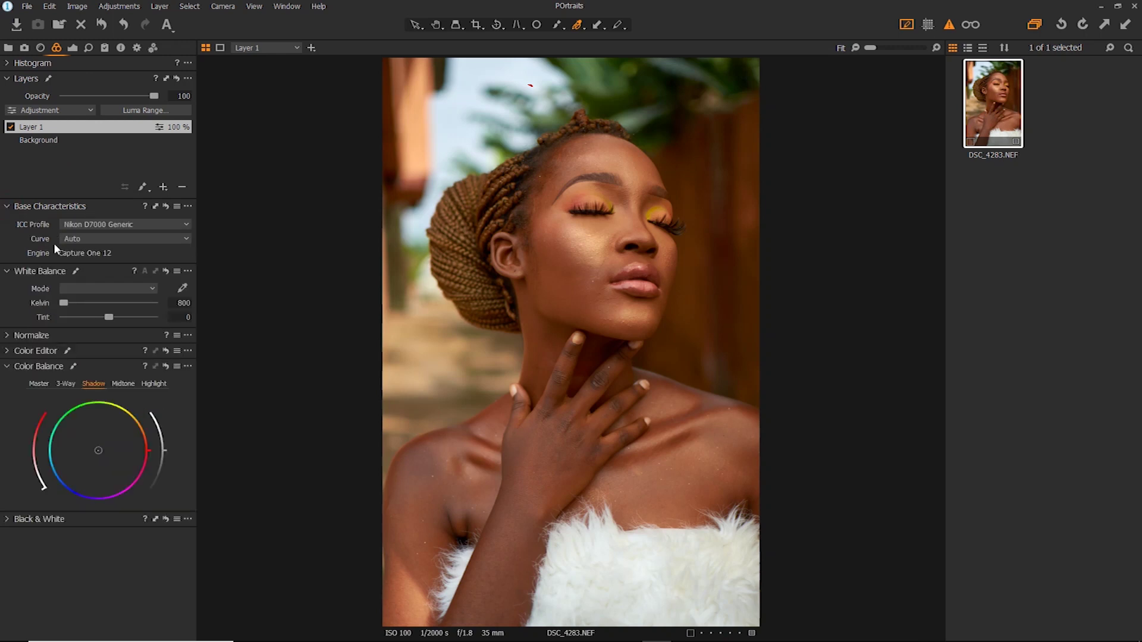
{"action": "left_click", "coordinate": [7, 205]}
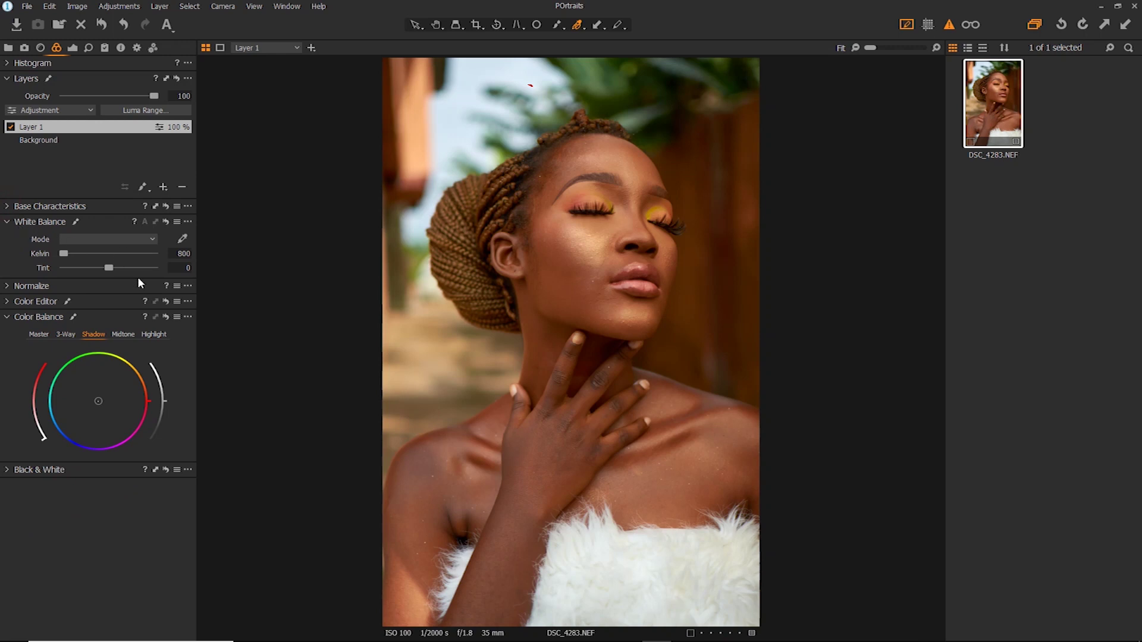
{"action": "left_click", "coordinate": [7, 286]}
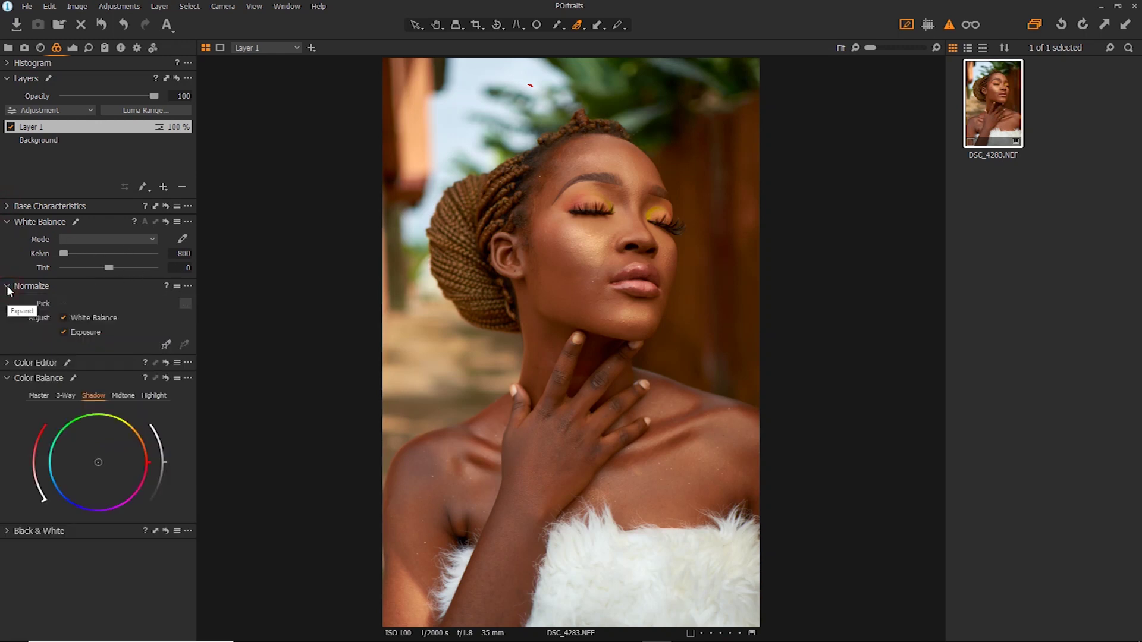
{"action": "left_click", "coordinate": [8, 287]}
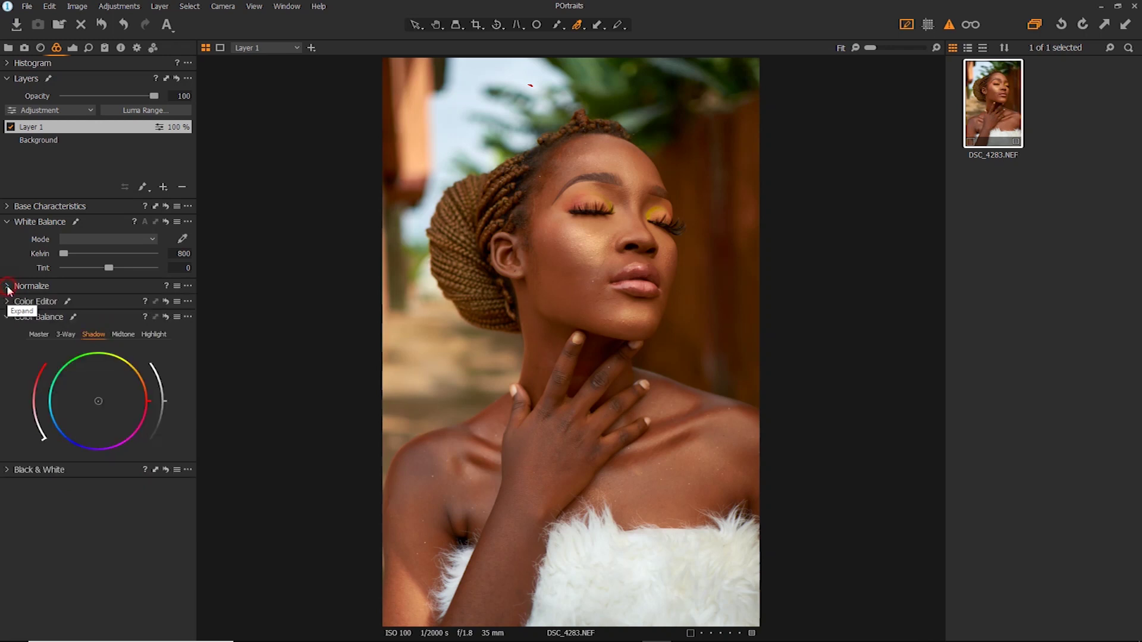
{"action": "left_click", "coordinate": [7, 302]}
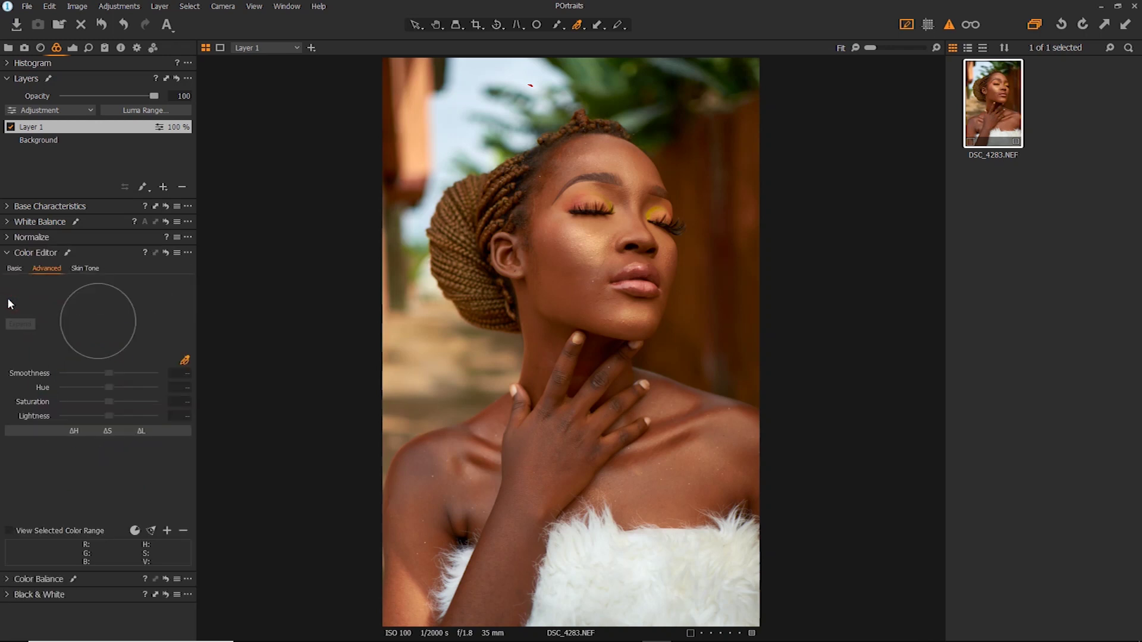
{"action": "left_click", "coordinate": [7, 253]}
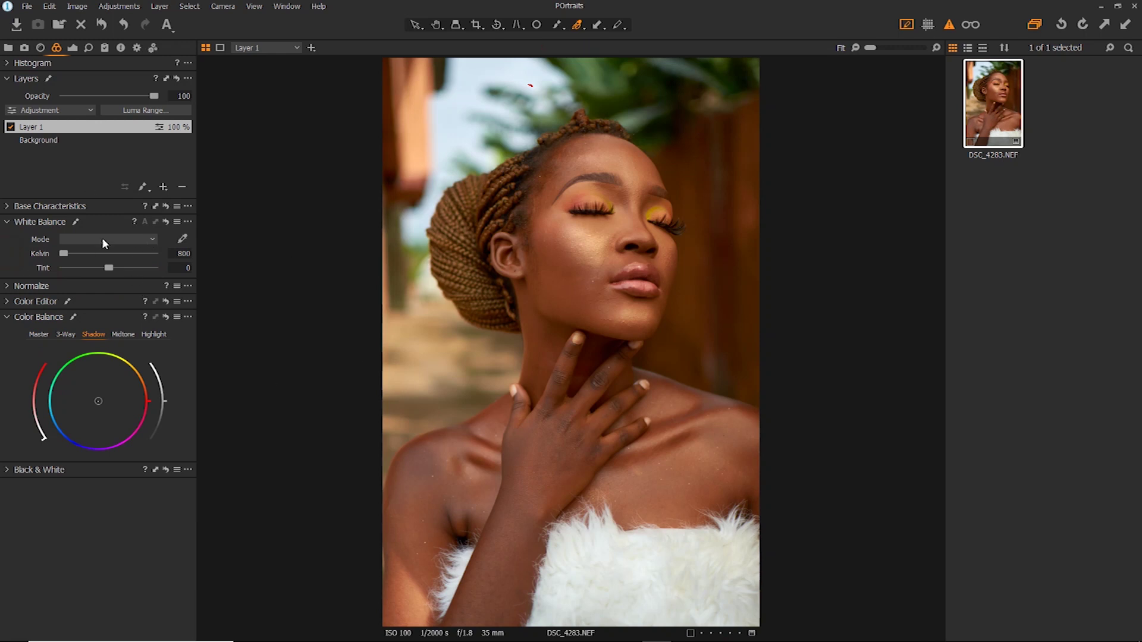
Sample the pale blue sky beside the hair bun as a color range in the advanced Color Editor
{"action": "left_click", "coordinate": [20, 319]}
{"action": "left_click", "coordinate": [7, 317]}
{"action": "left_click", "coordinate": [8, 301]}
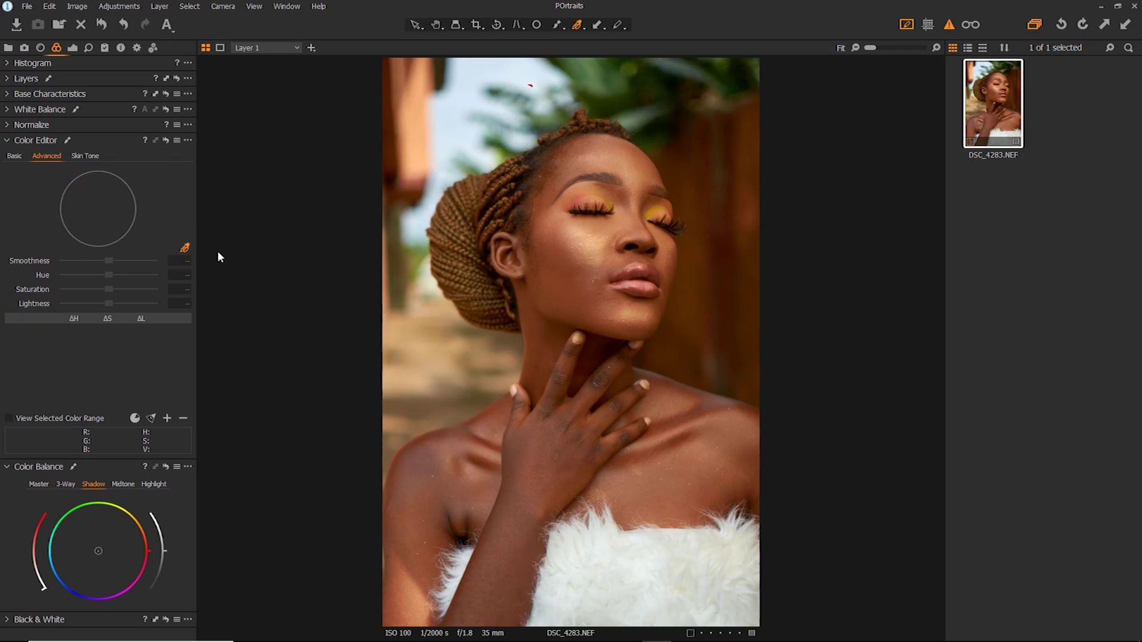
{"action": "left_click", "coordinate": [184, 249]}
{"action": "left_click", "coordinate": [186, 249]}
{"action": "left_click", "coordinate": [454, 144]}
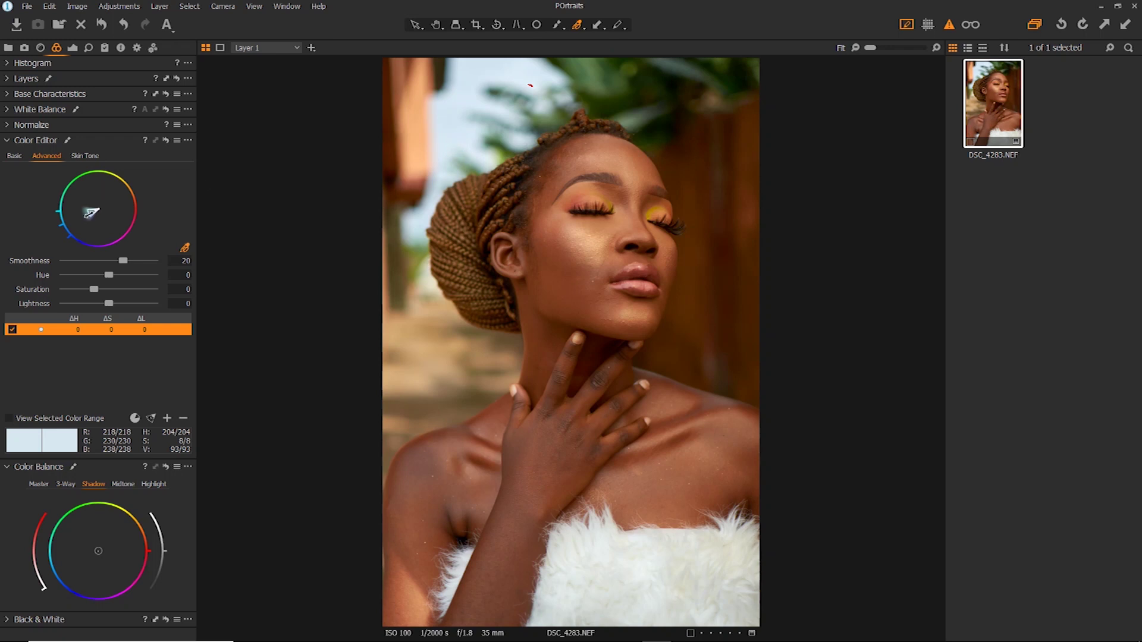
{"action": "mouse_move", "coordinate": [90, 212]}
{"action": "left_mouse_down"}
{"action": "mouse_move", "coordinate": [42, 232]}
{"action": "mouse_move", "coordinate": [89, 215]}
{"action": "left_mouse_up"}
Sample a second sky tone and widen its color range toward green while viewing only the selected colors
{"action": "left_click", "coordinate": [468, 138]}
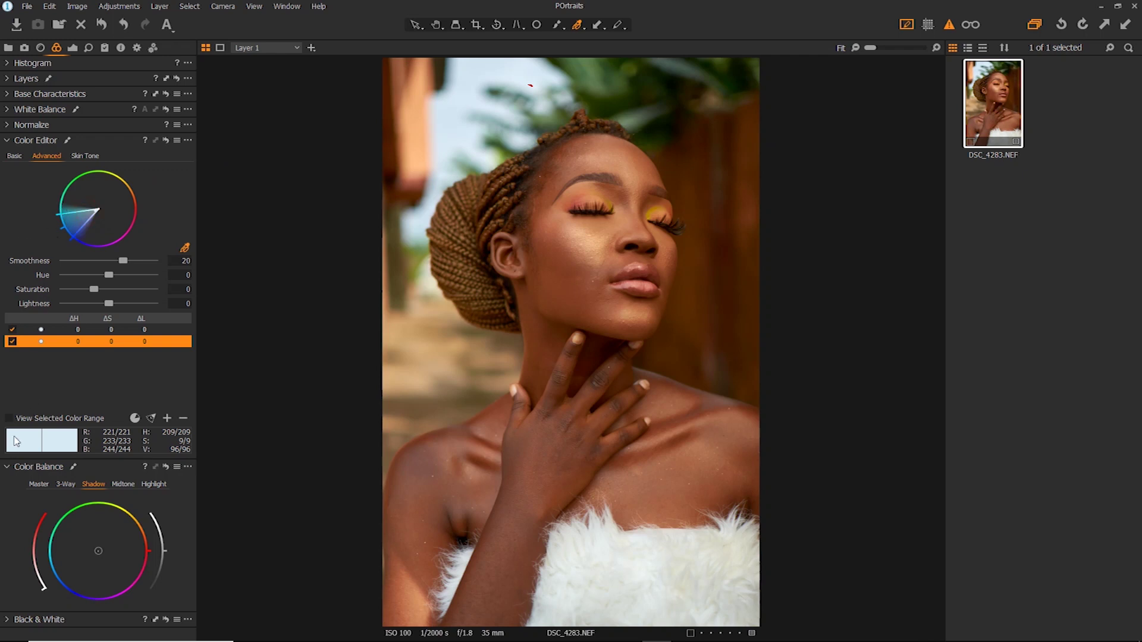
{"action": "left_click", "coordinate": [9, 419]}
{"action": "mouse_move", "coordinate": [81, 227]}
{"action": "left_mouse_down"}
{"action": "mouse_move", "coordinate": [88, 243]}
{"action": "mouse_move", "coordinate": [74, 195]}
{"action": "left_mouse_up"}
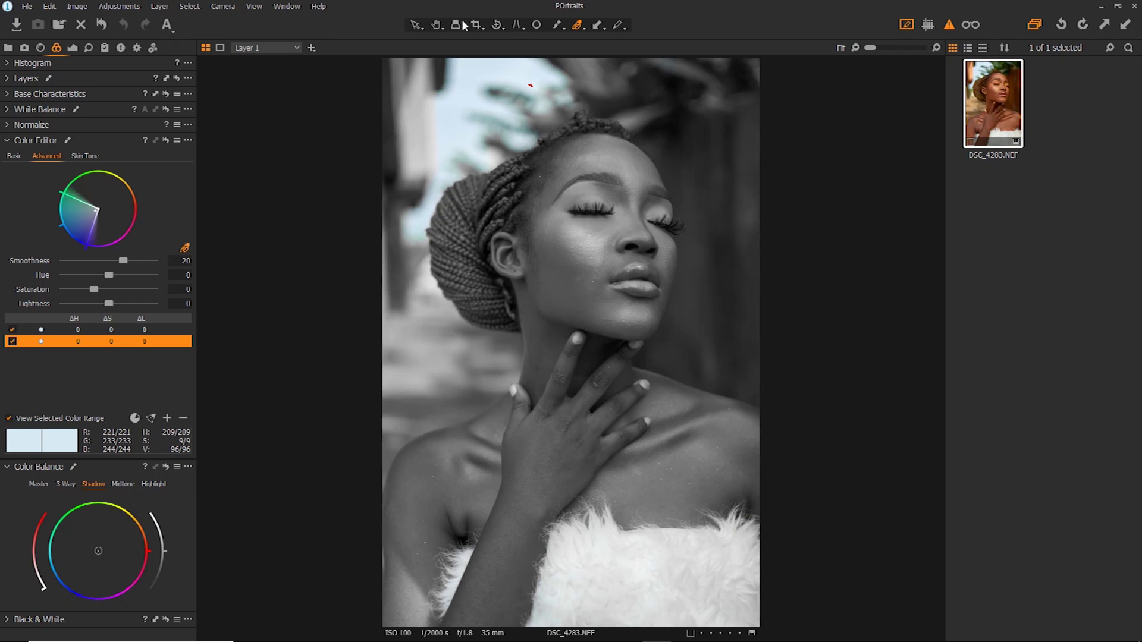
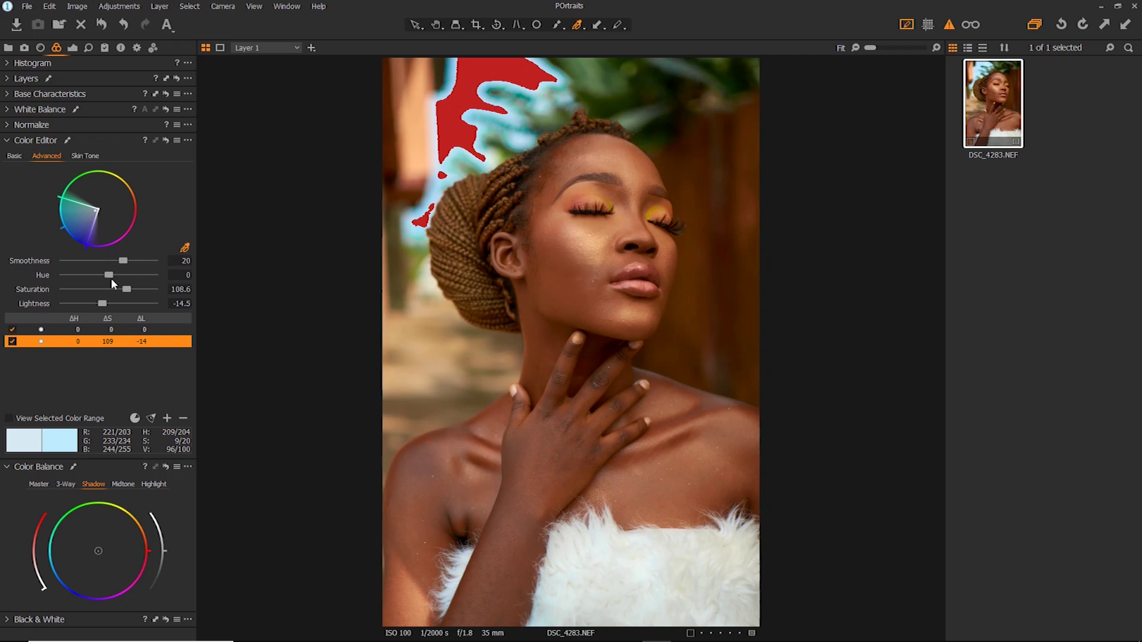
Adjust the second sky range to hue -9.1, saturation 108.6 and lightness -14.5
{"action": "left_click_drag", "start_coordinate": [109, 275], "coordinate": [98, 278]}
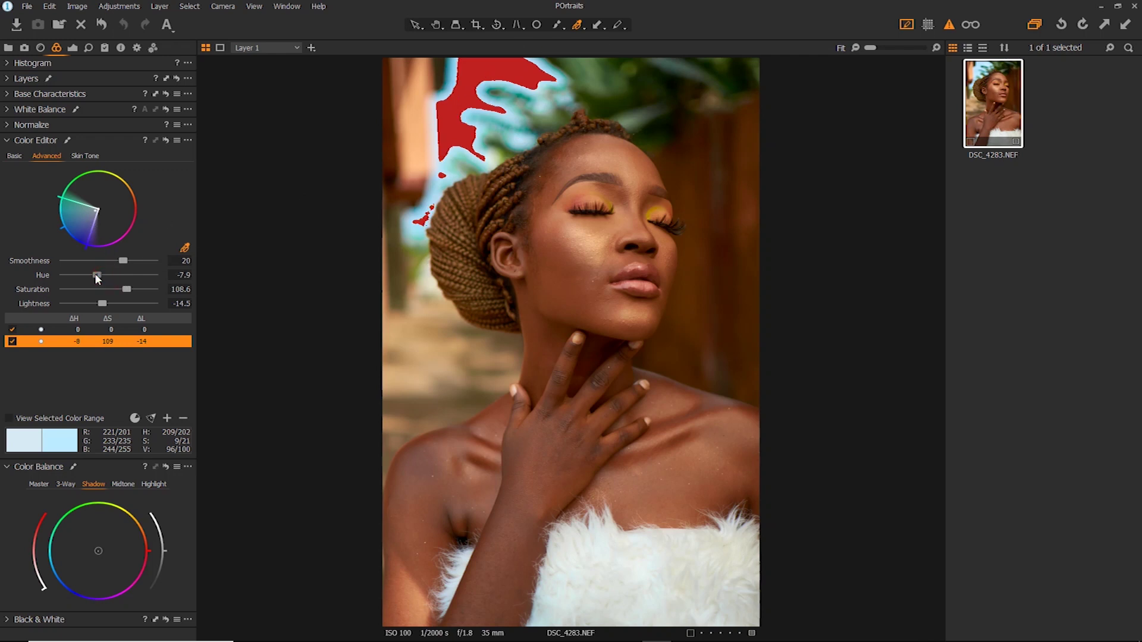
{"action": "left_click_drag", "start_coordinate": [98, 279], "coordinate": [95, 281]}
Set the High Dynamic Range highlight on Layer 1 to 76 to recover the clipped sky
{"action": "left_click", "coordinate": [74, 46]}
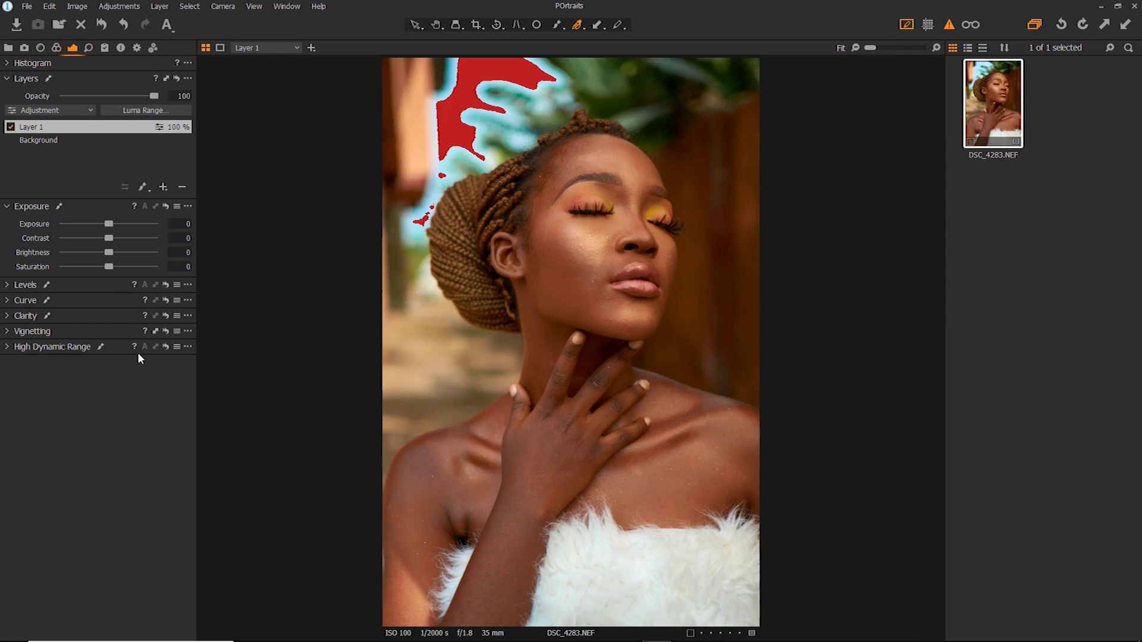
{"action": "left_click", "coordinate": [11, 351]}
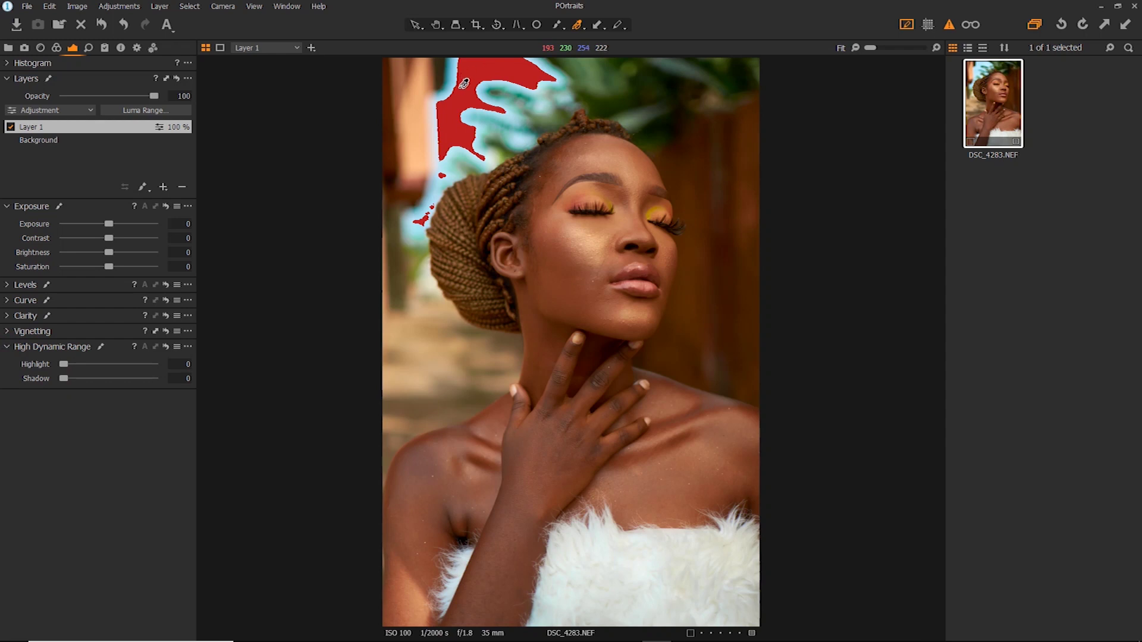
{"action": "left_click_drag", "start_coordinate": [63, 364], "coordinate": [127, 377]}
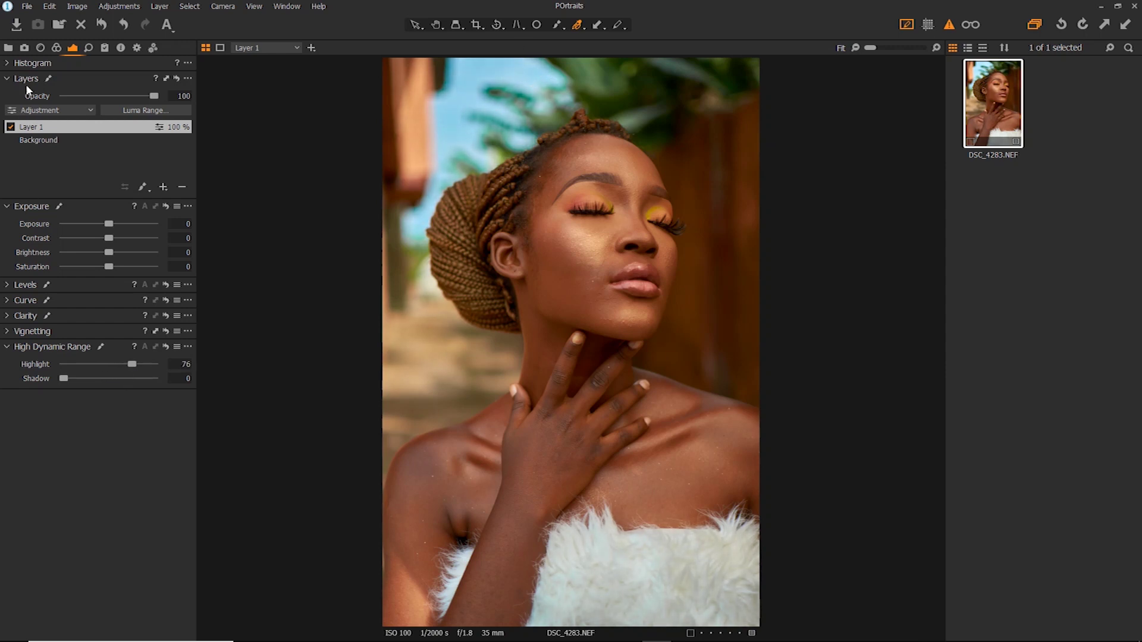
Refine the second sky range to hue -4.7 and saturation 126.3, and compare it with the Color Editor temporarily reset
{"action": "left_click", "coordinate": [56, 48]}
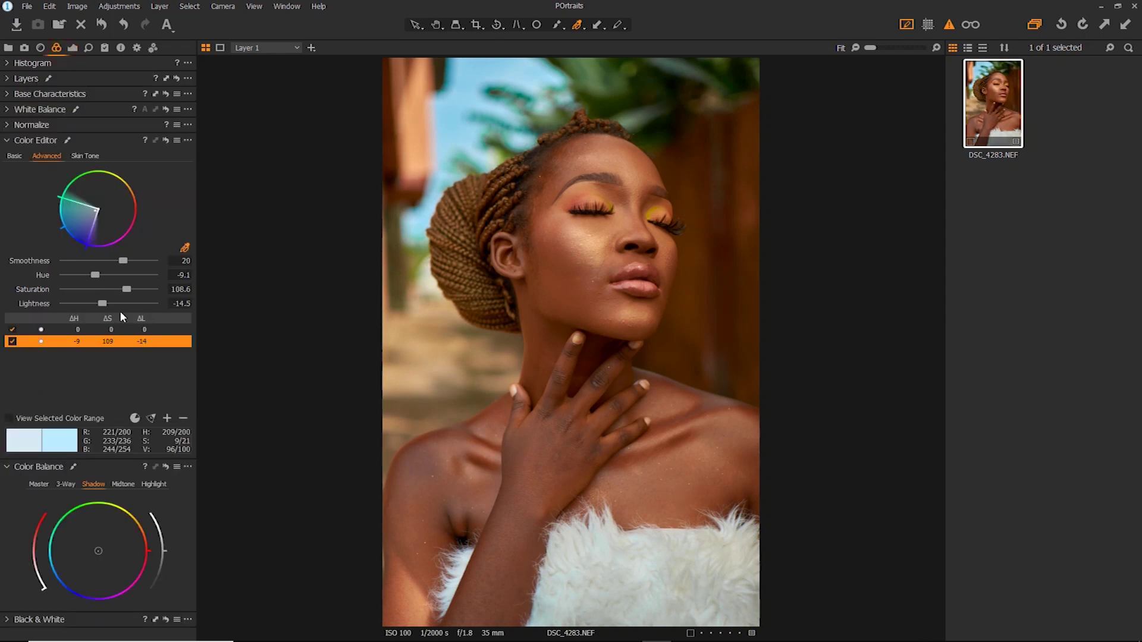
{"action": "mouse_move", "coordinate": [99, 273]}
{"action": "left_mouse_down"}
{"action": "mouse_move", "coordinate": [64, 275]}
{"action": "mouse_move", "coordinate": [98, 279]}
{"action": "left_mouse_up"}
{"action": "left_click_drag", "start_coordinate": [103, 281], "coordinate": [129, 291]}
{"action": "left_click", "coordinate": [167, 141]}
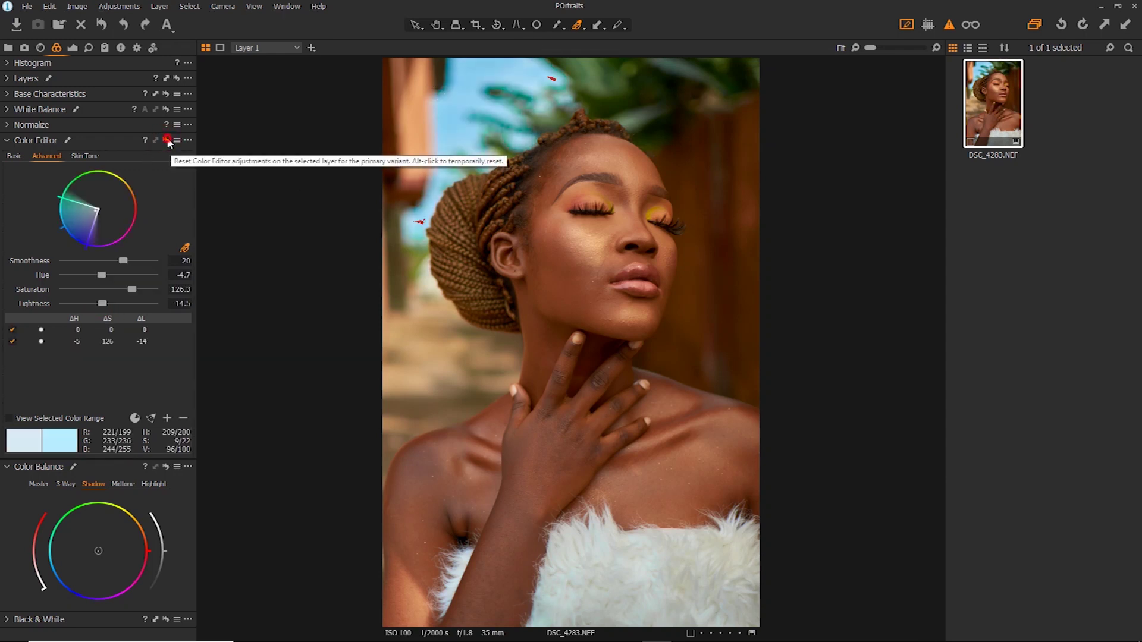
{"action": "left_click", "coordinate": [167, 141], "text": "alt"}
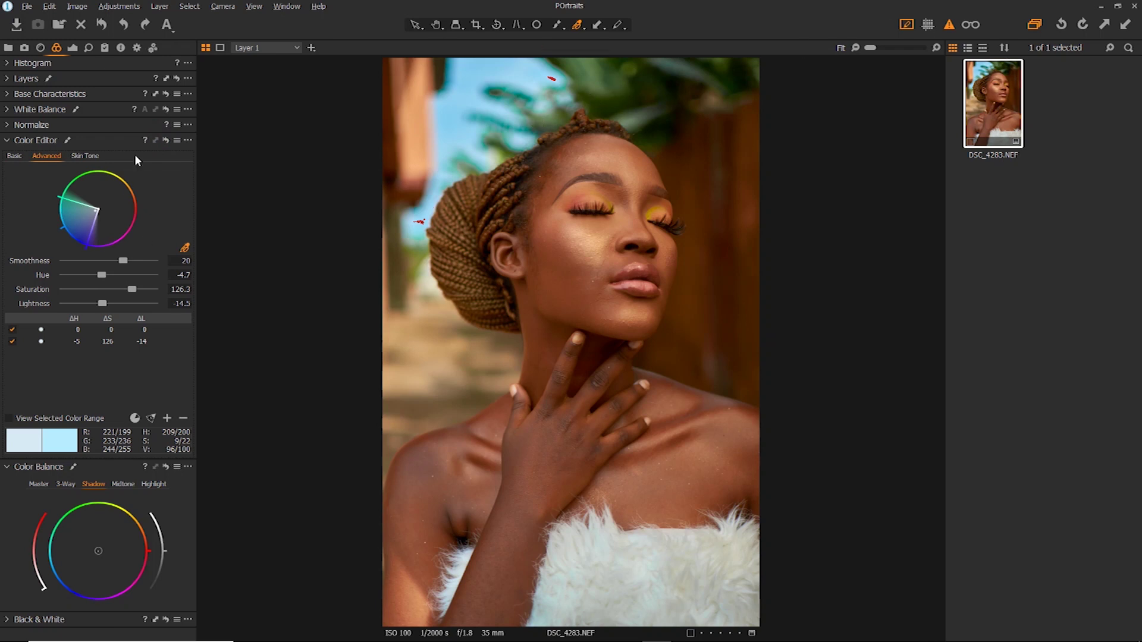
Rename Layer 1 as Blues and add a new filled layer above it
{"action": "left_click", "coordinate": [9, 79]}
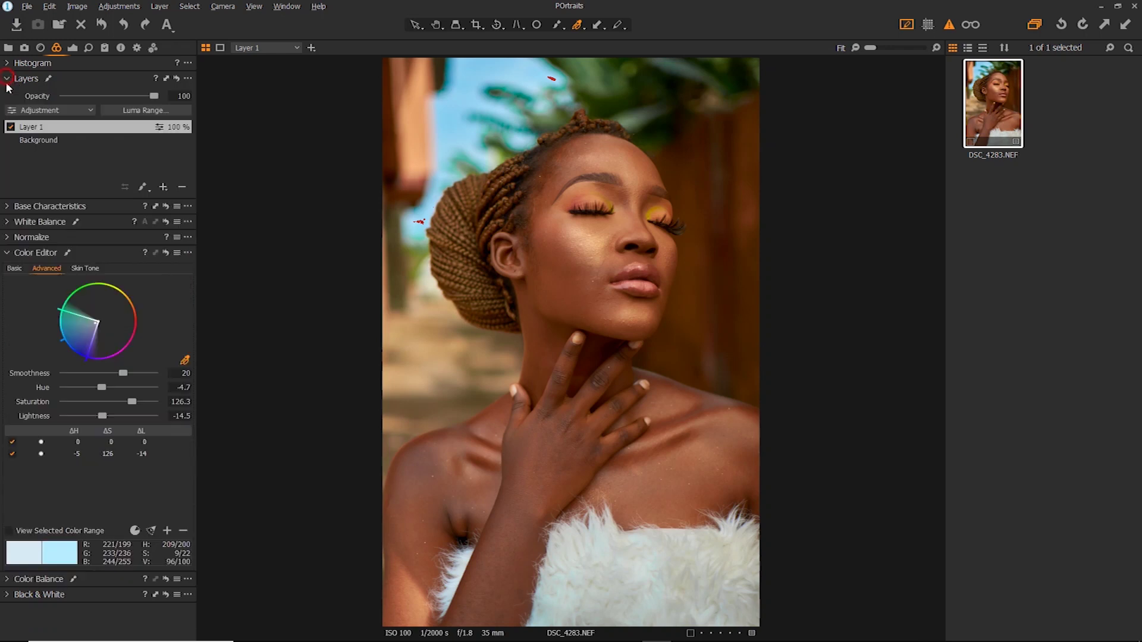
{"action": "double_click", "coordinate": [36, 126]}
{"action": "type", "text": "Blues"}
{"action": "key", "text": "Return"}
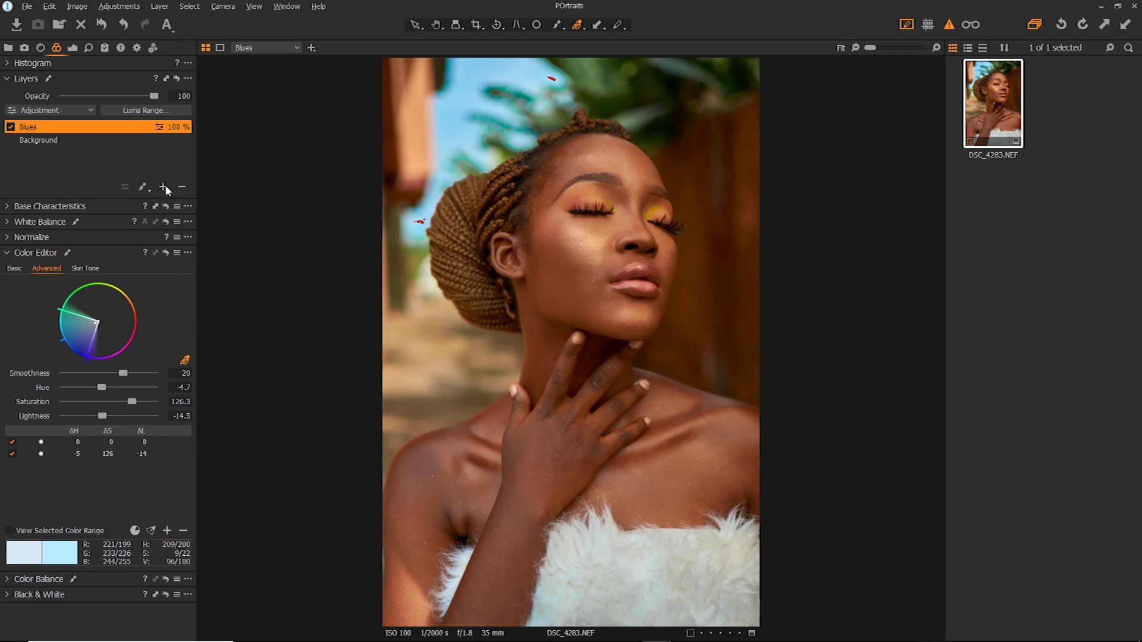
{"action": "left_click", "coordinate": [163, 187]}
{"action": "left_click", "coordinate": [139, 208]}
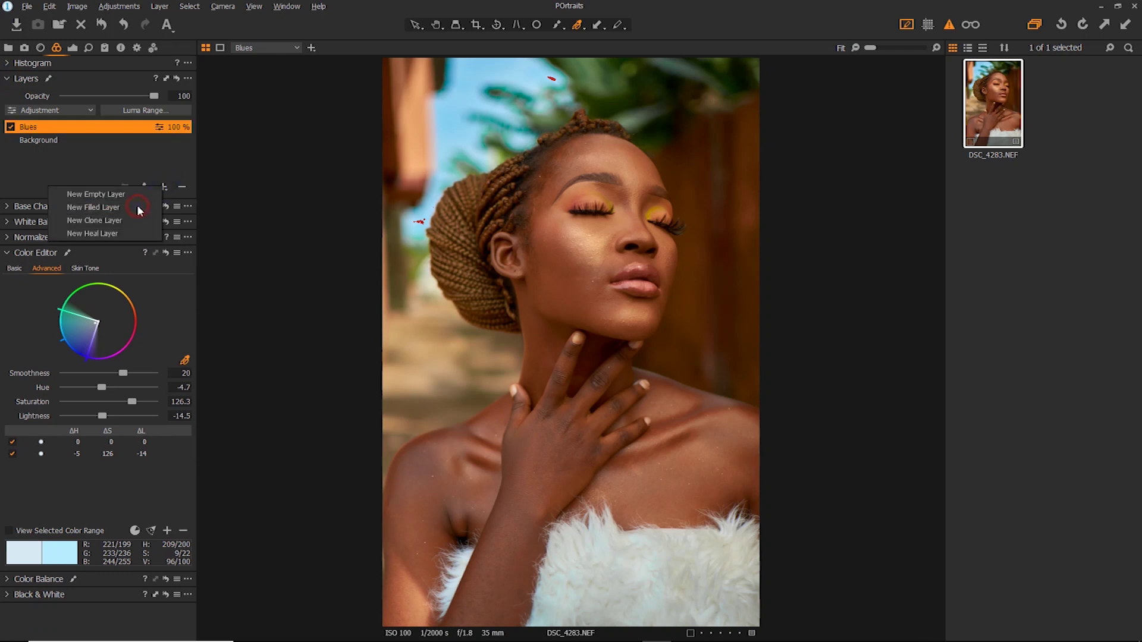
Sample the green foliage and shift its color range away from yellow toward cyan while viewing only the selected colors
{"action": "left_click", "coordinate": [185, 360]}
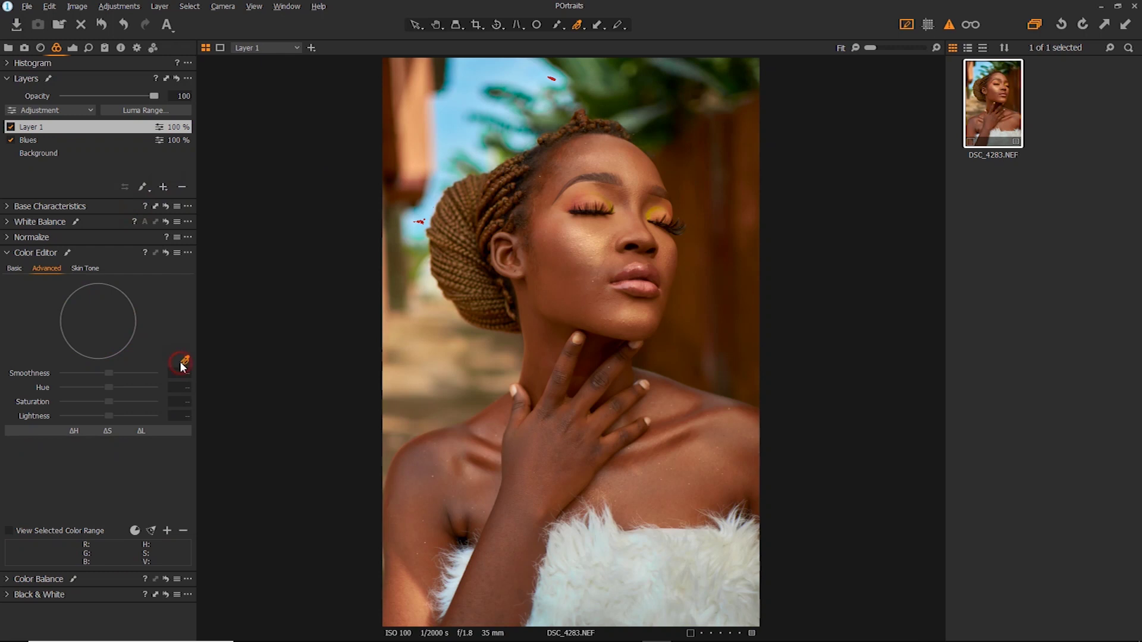
{"action": "left_click", "coordinate": [619, 92]}
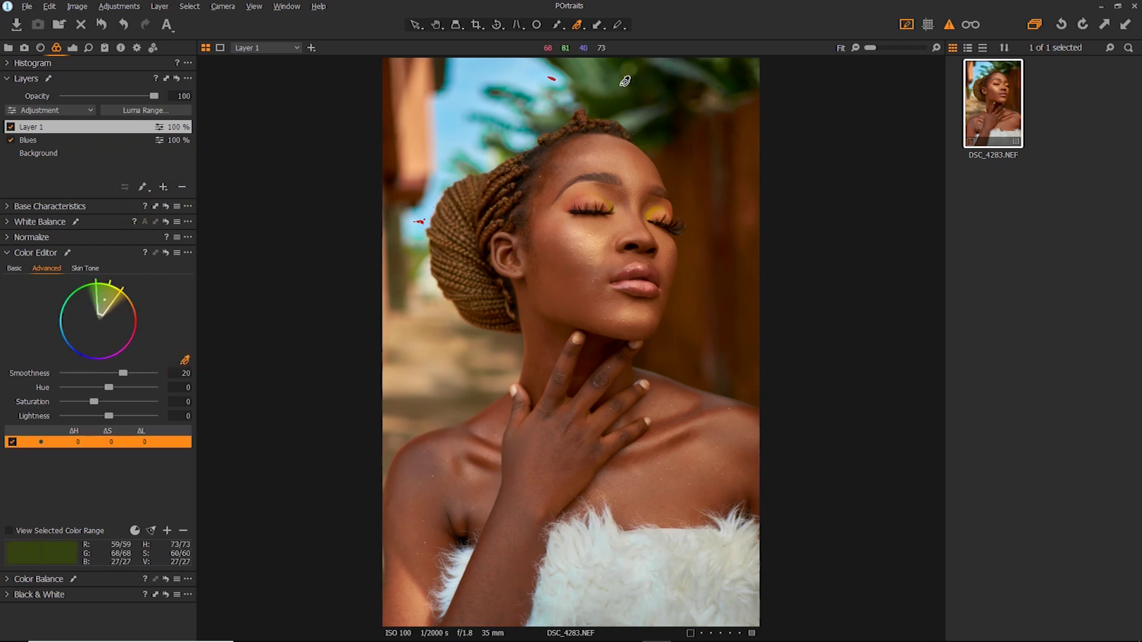
{"action": "left_click", "coordinate": [9, 531]}
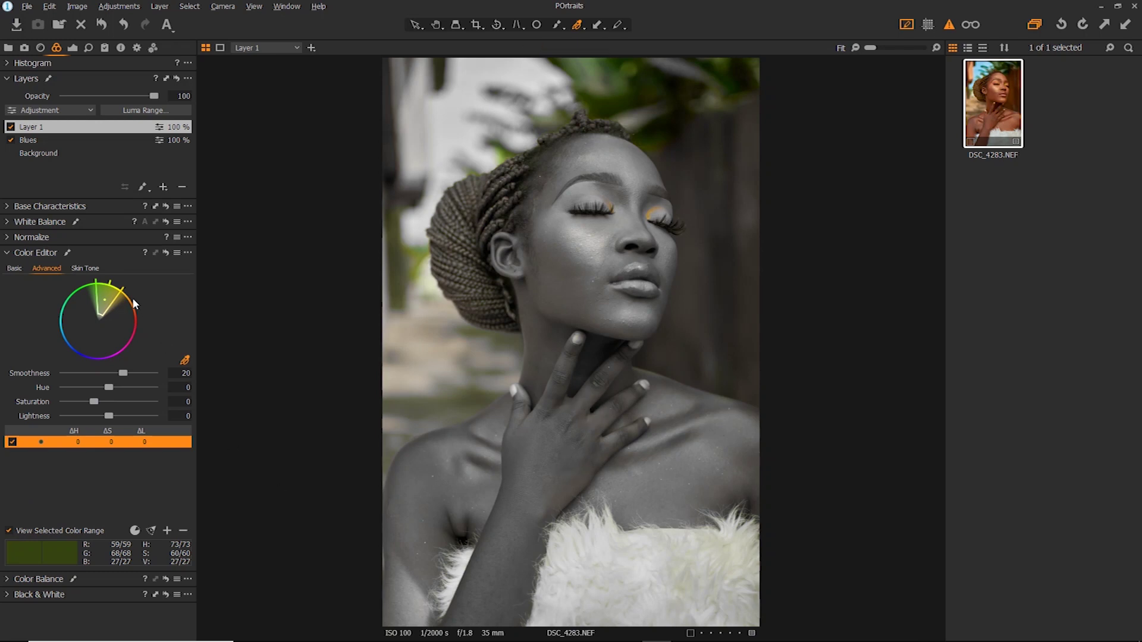
{"action": "left_click_drag", "start_coordinate": [120, 293], "coordinate": [110, 291]}
{"action": "left_click_drag", "start_coordinate": [94, 284], "coordinate": [60, 280]}
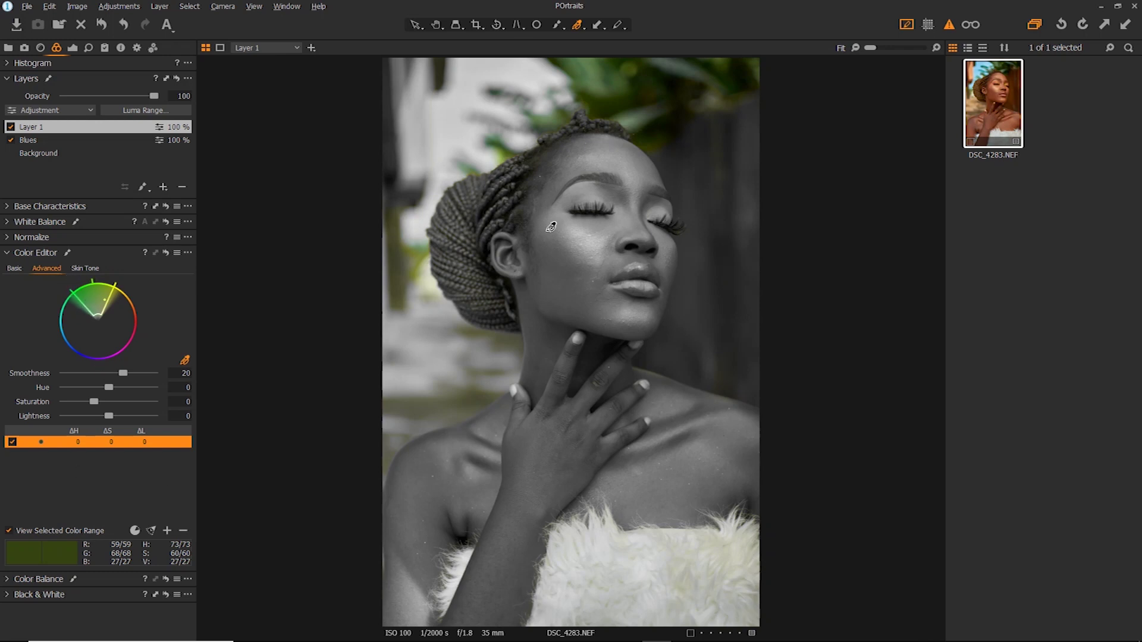
{"action": "left_click_drag", "start_coordinate": [80, 291], "coordinate": [64, 301]}
{"action": "left_click", "coordinate": [9, 530]}
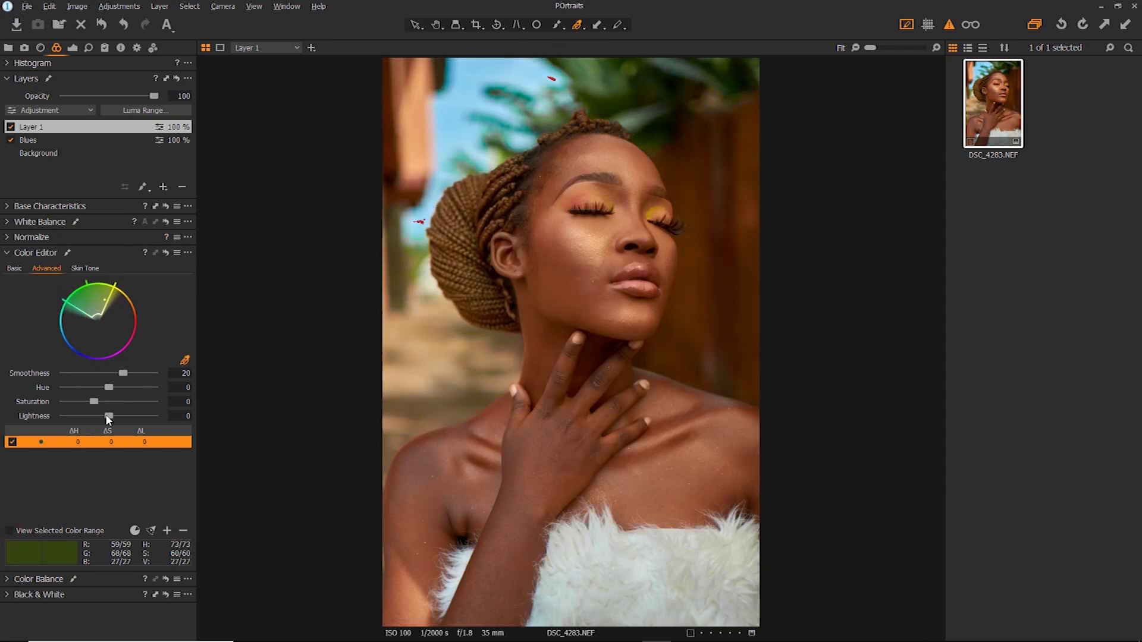
Set the foliage color range to hue -30 and saturation 10
{"action": "left_click_drag", "start_coordinate": [109, 385], "coordinate": [57, 378]}
{"action": "left_click", "coordinate": [91, 402]}
{"action": "left_click_drag", "start_coordinate": [91, 403], "coordinate": [84, 399]}
{"action": "double_click", "coordinate": [89, 403]}
{"action": "left_click", "coordinate": [96, 402]}
{"action": "left_click_drag", "start_coordinate": [97, 404], "coordinate": [98, 400]}
Sample a second foliage tone and widen its color range toward cyan while viewing only the selected colors
{"action": "left_click", "coordinate": [185, 360]}
{"action": "left_click", "coordinate": [635, 85]}
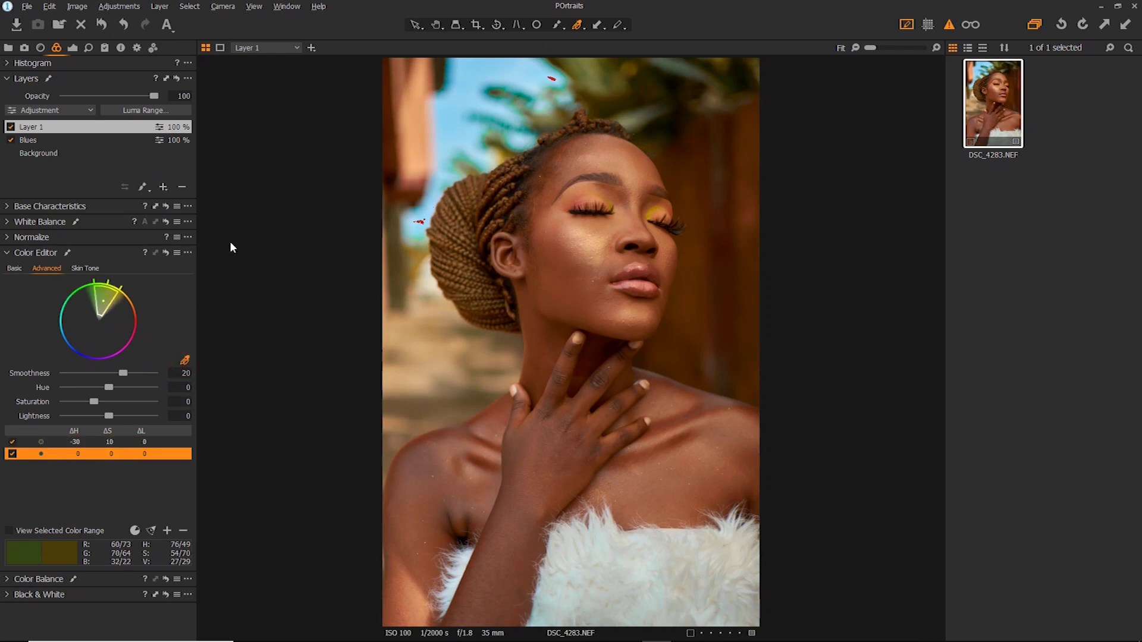
{"action": "left_click", "coordinate": [9, 531]}
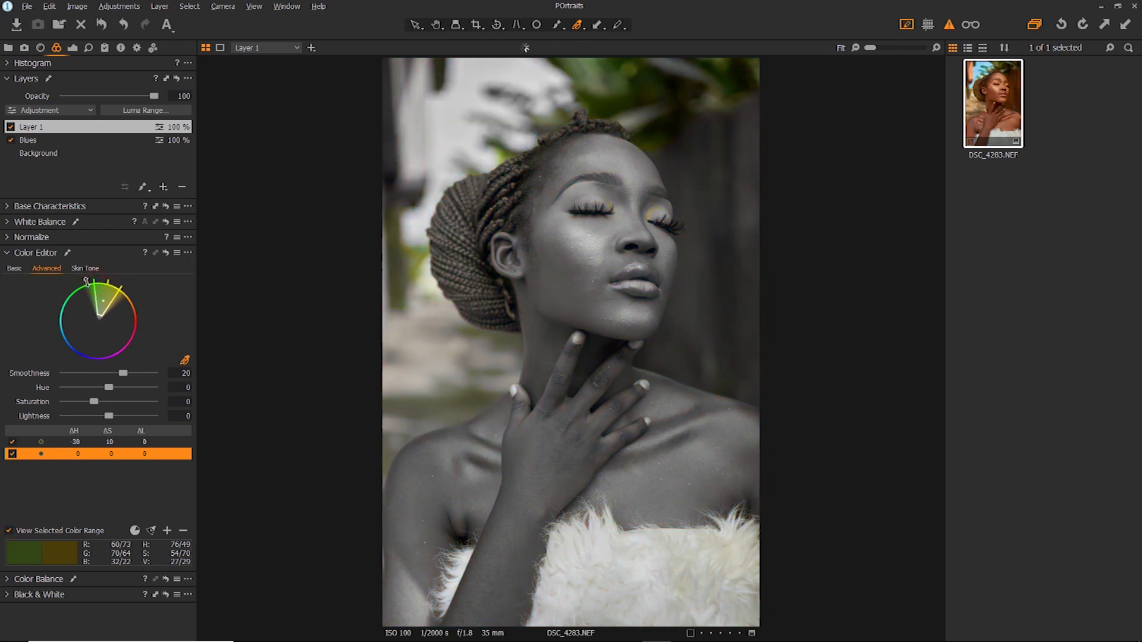
{"action": "left_click_drag", "start_coordinate": [95, 282], "coordinate": [60, 301]}
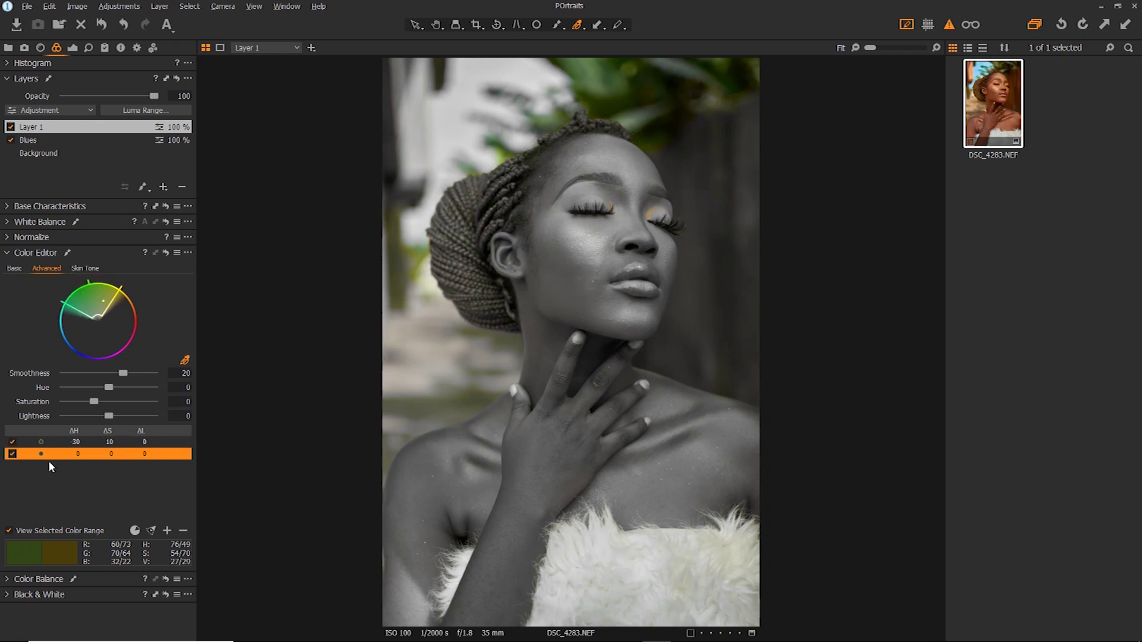
{"action": "left_click", "coordinate": [8, 531]}
Set the second foliage range's hue to -17.4 and compare the image with the Color Editor adjustments reset
{"action": "left_click_drag", "start_coordinate": [109, 388], "coordinate": [78, 387]}
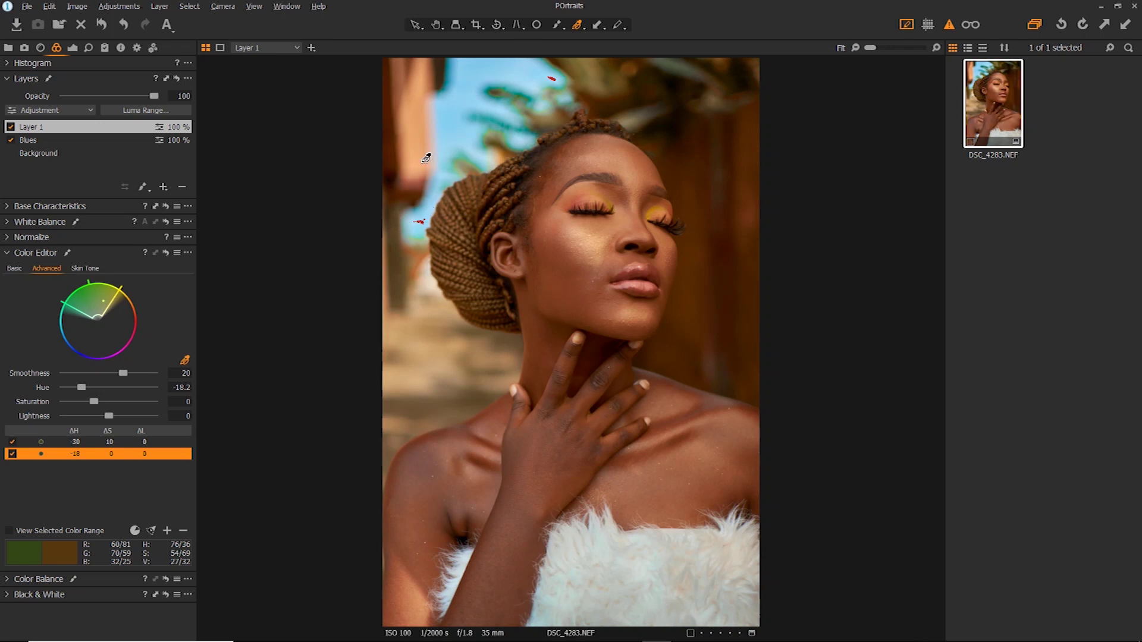
{"action": "left_click", "coordinate": [166, 252]}
{"action": "key", "text": "ctrl+z"}
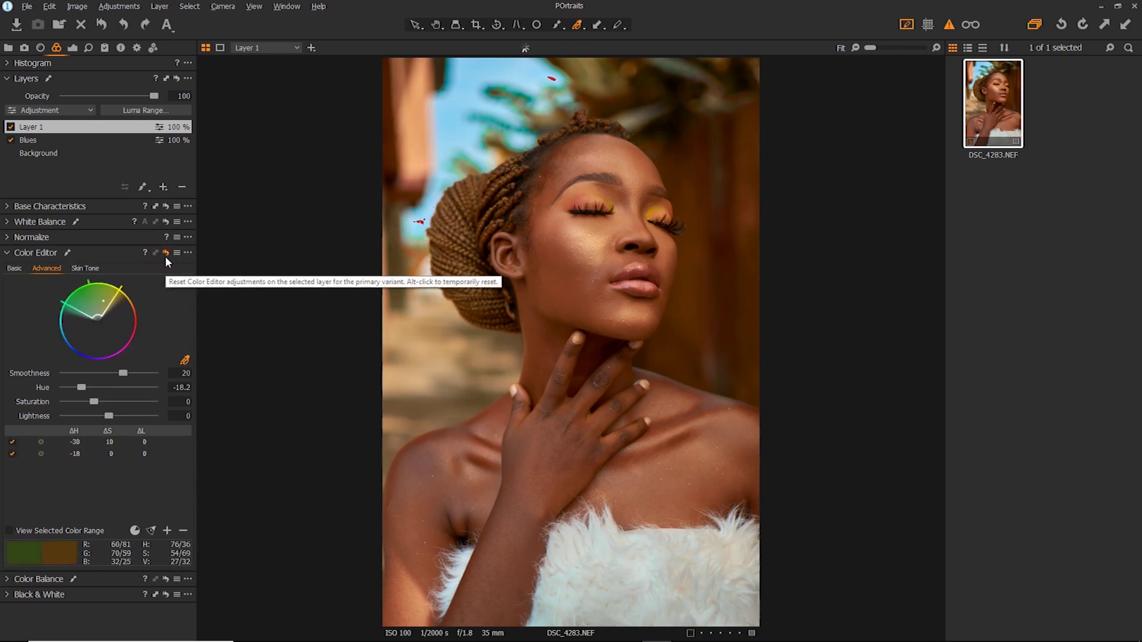
{"action": "left_click", "coordinate": [166, 253]}
{"action": "key", "text": "ctrl+z"}
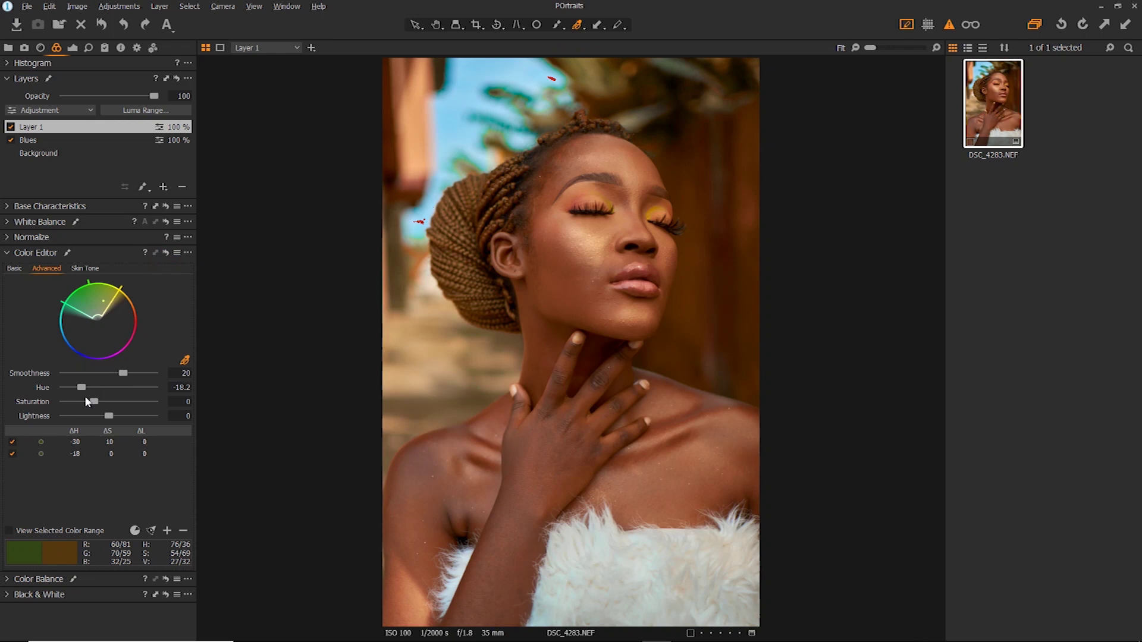
{"action": "left_click_drag", "start_coordinate": [81, 387], "coordinate": [82, 387]}
Rename the foliage layer as Greens and add a new empty layer above it
{"action": "double_click", "coordinate": [33, 128]}
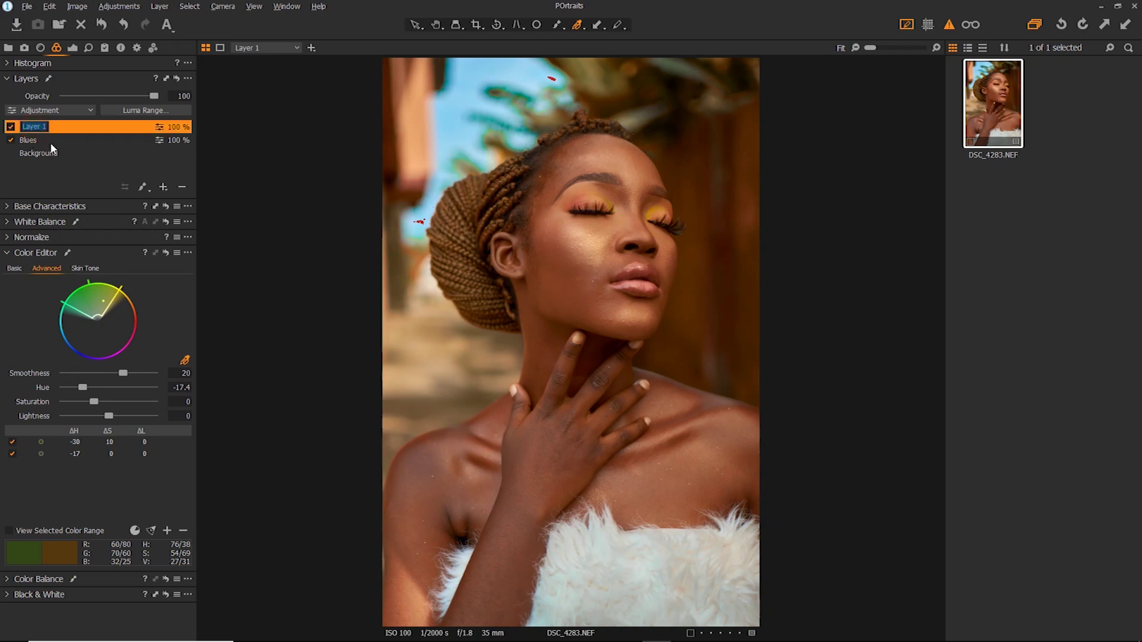
{"action": "type", "text": "Greens"}
{"action": "key", "text": "Return"}
{"action": "left_click", "coordinate": [165, 189]}
{"action": "left_click", "coordinate": [127, 204]}
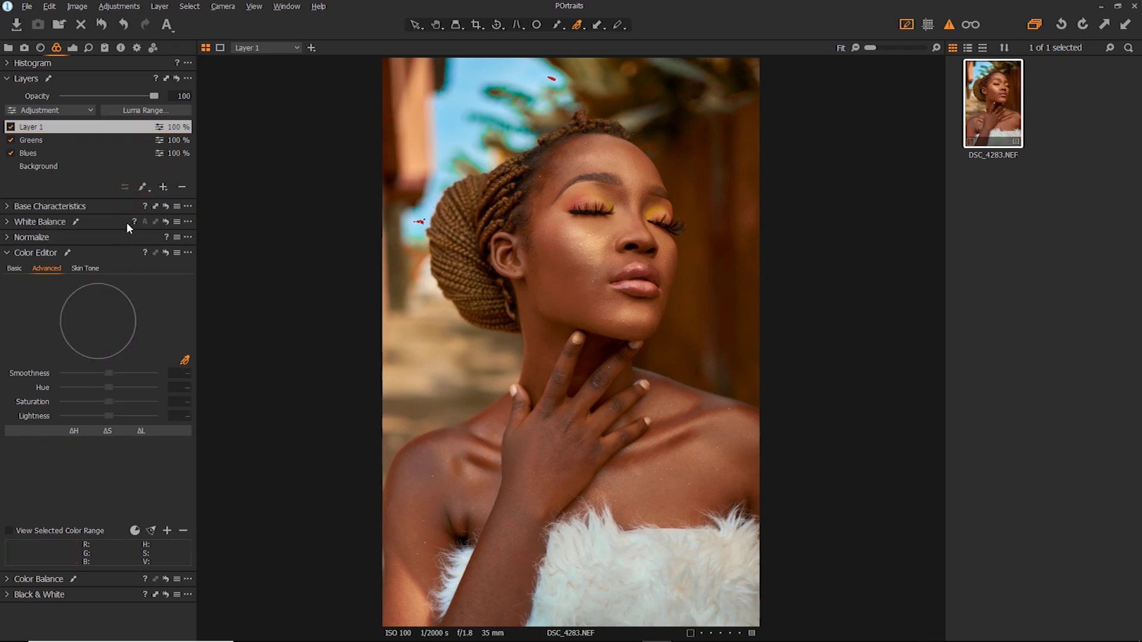
Brush a mask on the new layer over the woman's skin, covering the face, neck, shoulders, arm and hand
{"action": "left_click", "coordinate": [143, 187]}
{"action": "left_click", "coordinate": [124, 205]}
{"action": "mouse_move", "coordinate": [556, 262]}
{"action": "left_mouse_down"}
{"action": "mouse_move", "coordinate": [560, 219]}
{"action": "mouse_move", "coordinate": [552, 260]}
{"action": "mouse_move", "coordinate": [504, 253]}
{"action": "mouse_move", "coordinate": [532, 267]}
{"action": "mouse_move", "coordinate": [516, 265]}
{"action": "mouse_move", "coordinate": [500, 244]}
{"action": "mouse_move", "coordinate": [520, 266]}
{"action": "mouse_move", "coordinate": [539, 255]}
{"action": "mouse_move", "coordinate": [553, 179]}
{"action": "mouse_move", "coordinate": [579, 150]}
{"action": "mouse_move", "coordinate": [616, 155]}
{"action": "mouse_move", "coordinate": [584, 161]}
{"action": "mouse_move", "coordinate": [596, 234]}
{"action": "mouse_move", "coordinate": [573, 329]}
{"action": "mouse_move", "coordinate": [552, 294]}
{"action": "mouse_move", "coordinate": [575, 363]}
{"action": "mouse_move", "coordinate": [529, 273]}
{"action": "mouse_move", "coordinate": [569, 374]}
{"action": "mouse_move", "coordinate": [557, 349]}
{"action": "mouse_move", "coordinate": [544, 373]}
{"action": "mouse_move", "coordinate": [541, 331]}
{"action": "mouse_move", "coordinate": [542, 379]}
{"action": "mouse_move", "coordinate": [536, 311]}
{"action": "mouse_move", "coordinate": [593, 311]}
{"action": "left_mouse_up"}
{"action": "right_click", "coordinate": [592, 322]}
{"action": "left_click_drag", "start_coordinate": [610, 330], "coordinate": [623, 329]}
{"action": "mouse_move", "coordinate": [647, 247]}
{"action": "left_mouse_down"}
{"action": "mouse_move", "coordinate": [607, 261]}
{"action": "mouse_move", "coordinate": [652, 251]}
{"action": "left_mouse_up"}
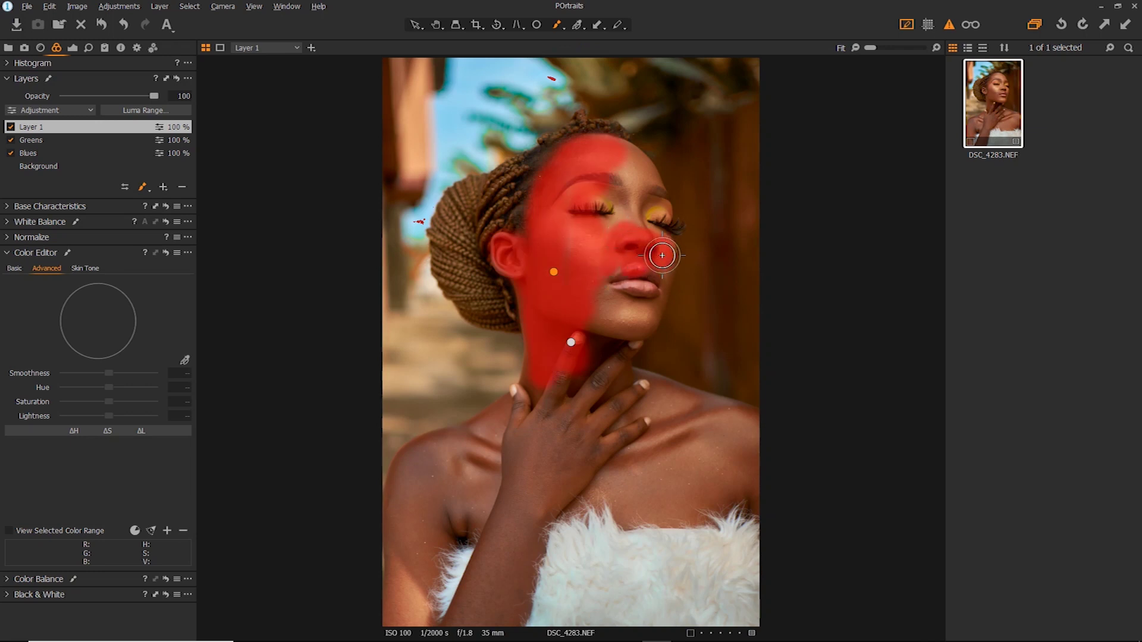
{"action": "mouse_move", "coordinate": [662, 256]}
{"action": "left_mouse_down"}
{"action": "mouse_move", "coordinate": [655, 204]}
{"action": "mouse_move", "coordinate": [619, 153]}
{"action": "mouse_move", "coordinate": [621, 164]}
{"action": "mouse_move", "coordinate": [630, 159]}
{"action": "mouse_move", "coordinate": [617, 219]}
{"action": "mouse_move", "coordinate": [564, 279]}
{"action": "mouse_move", "coordinate": [534, 273]}
{"action": "mouse_move", "coordinate": [546, 370]}
{"action": "mouse_move", "coordinate": [399, 514]}
{"action": "mouse_move", "coordinate": [404, 479]}
{"action": "mouse_move", "coordinate": [453, 439]}
{"action": "mouse_move", "coordinate": [505, 422]}
{"action": "mouse_move", "coordinate": [514, 410]}
{"action": "mouse_move", "coordinate": [496, 428]}
{"action": "mouse_move", "coordinate": [535, 377]}
{"action": "mouse_move", "coordinate": [495, 420]}
{"action": "mouse_move", "coordinate": [407, 600]}
{"action": "mouse_move", "coordinate": [400, 563]}
{"action": "mouse_move", "coordinate": [394, 583]}
{"action": "mouse_move", "coordinate": [421, 603]}
{"action": "mouse_move", "coordinate": [460, 512]}
{"action": "mouse_move", "coordinate": [473, 523]}
{"action": "mouse_move", "coordinate": [507, 477]}
{"action": "mouse_move", "coordinate": [513, 489]}
{"action": "mouse_move", "coordinate": [575, 334]}
{"action": "mouse_move", "coordinate": [651, 247]}
{"action": "left_mouse_up"}
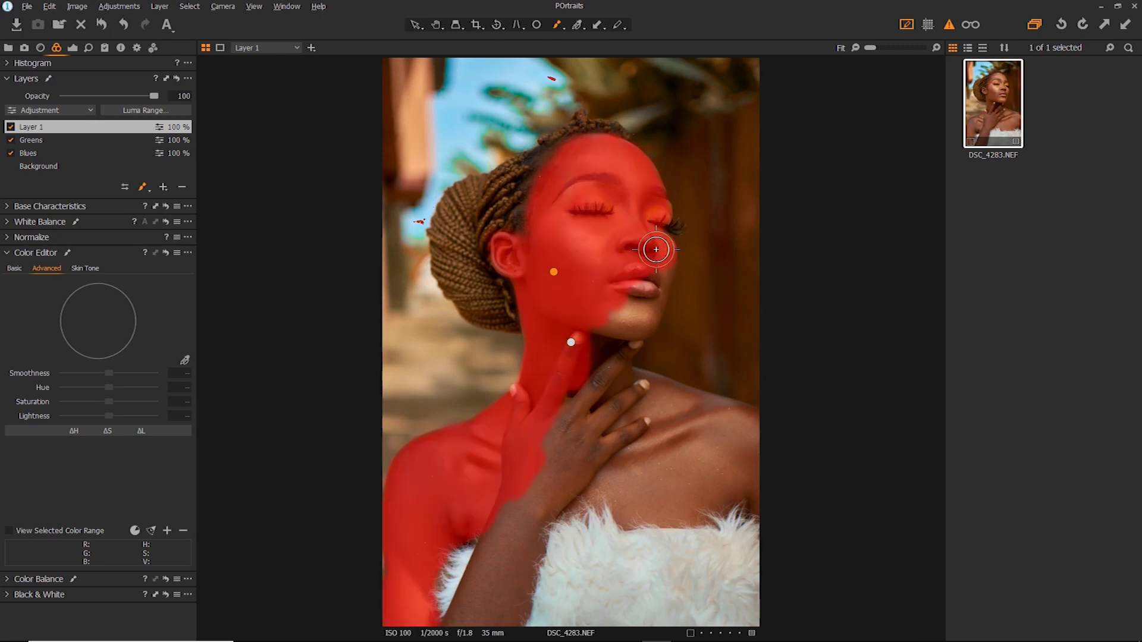
{"action": "mouse_move", "coordinate": [656, 209]}
{"action": "left_mouse_down"}
{"action": "mouse_move", "coordinate": [663, 264]}
{"action": "mouse_move", "coordinate": [645, 325]}
{"action": "mouse_move", "coordinate": [603, 335]}
{"action": "mouse_move", "coordinate": [562, 432]}
{"action": "mouse_move", "coordinate": [487, 527]}
{"action": "mouse_move", "coordinate": [580, 447]}
{"action": "mouse_move", "coordinate": [467, 595]}
{"action": "mouse_move", "coordinate": [484, 599]}
{"action": "mouse_move", "coordinate": [513, 555]}
{"action": "mouse_move", "coordinate": [511, 617]}
{"action": "mouse_move", "coordinate": [560, 483]}
{"action": "mouse_move", "coordinate": [572, 500]}
{"action": "mouse_move", "coordinate": [623, 434]}
{"action": "mouse_move", "coordinate": [613, 382]}
{"action": "mouse_move", "coordinate": [621, 335]}
{"action": "mouse_move", "coordinate": [646, 397]}
{"action": "mouse_move", "coordinate": [638, 388]}
{"action": "mouse_move", "coordinate": [752, 424]}
{"action": "mouse_move", "coordinate": [627, 382]}
{"action": "mouse_move", "coordinate": [746, 425]}
{"action": "mouse_move", "coordinate": [707, 415]}
{"action": "mouse_move", "coordinate": [764, 489]}
{"action": "mouse_move", "coordinate": [758, 508]}
{"action": "mouse_move", "coordinate": [641, 517]}
{"action": "mouse_move", "coordinate": [609, 493]}
{"action": "mouse_move", "coordinate": [638, 435]}
{"action": "mouse_move", "coordinate": [773, 440]}
{"action": "mouse_move", "coordinate": [659, 429]}
{"action": "mouse_move", "coordinate": [681, 493]}
{"action": "mouse_move", "coordinate": [653, 505]}
{"action": "mouse_move", "coordinate": [758, 454]}
{"action": "mouse_move", "coordinate": [652, 212]}
{"action": "mouse_move", "coordinate": [523, 225]}
{"action": "mouse_move", "coordinate": [561, 179]}
{"action": "left_mouse_up"}
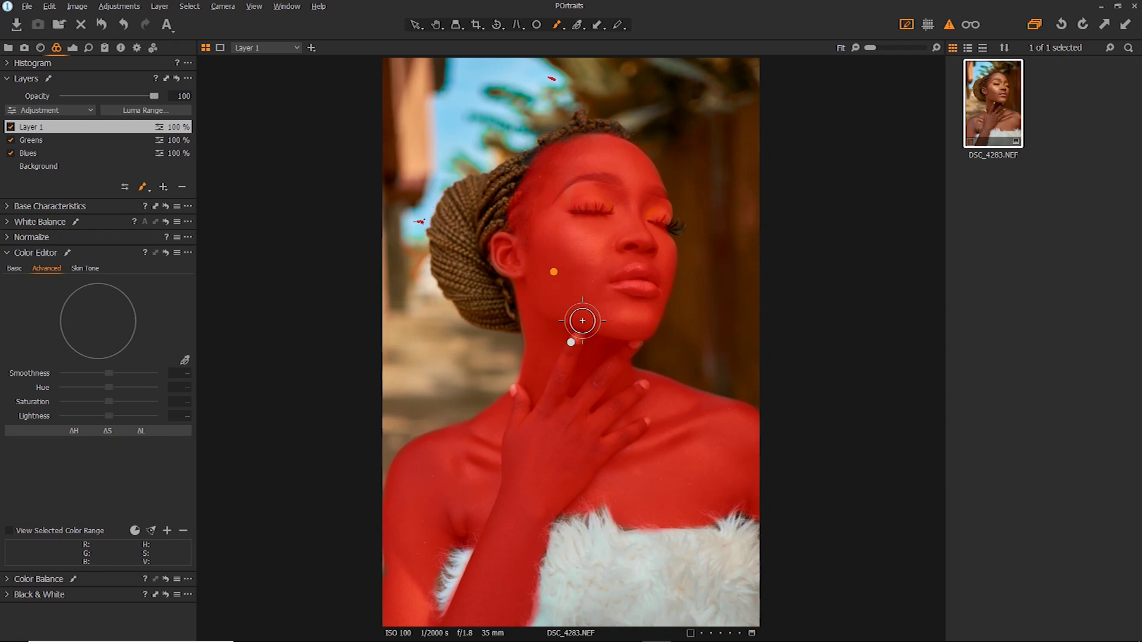
{"action": "left_click_drag", "start_coordinate": [589, 443], "coordinate": [587, 450]}
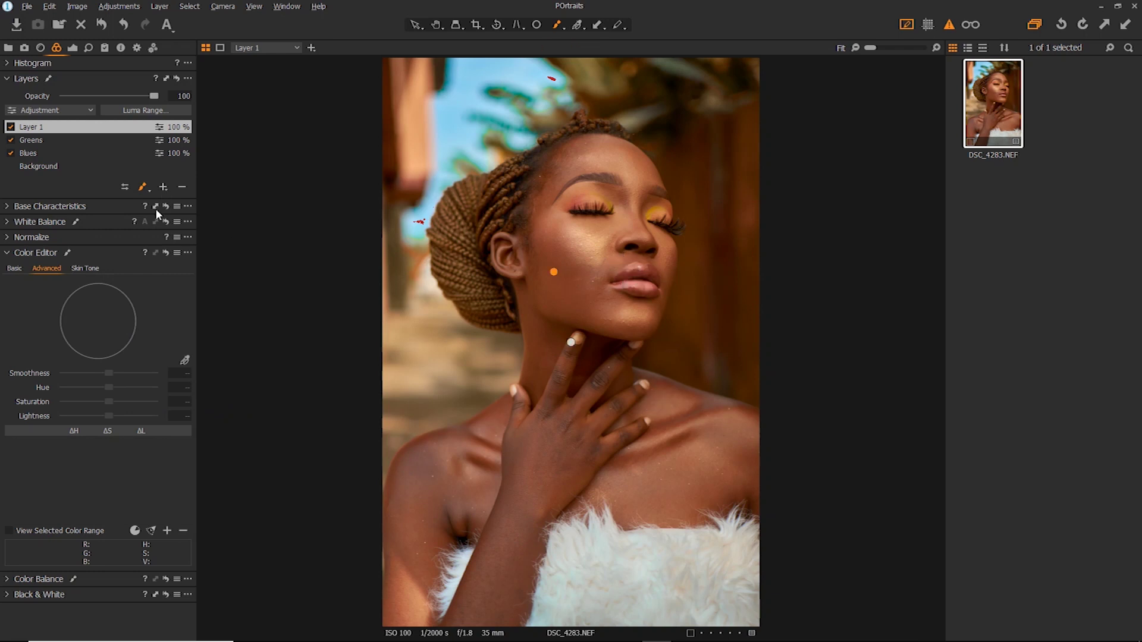
Erase the skin mask where it spills onto the fur beside the arm, and hide the mask overlay
{"action": "left_click", "coordinate": [145, 189]}
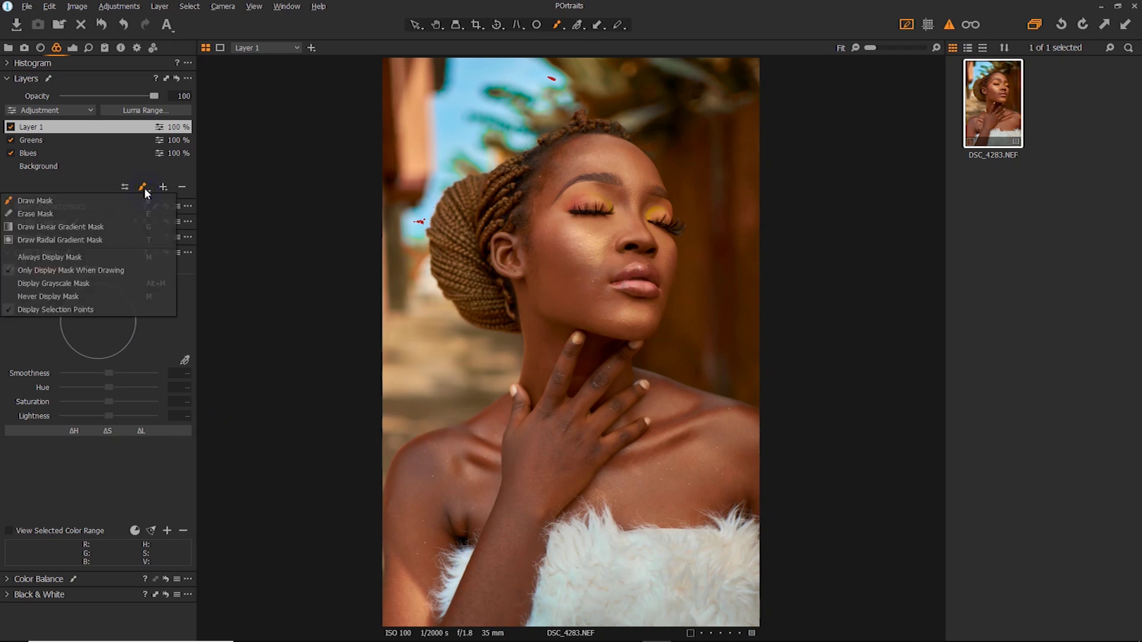
{"action": "left_click", "coordinate": [122, 212]}
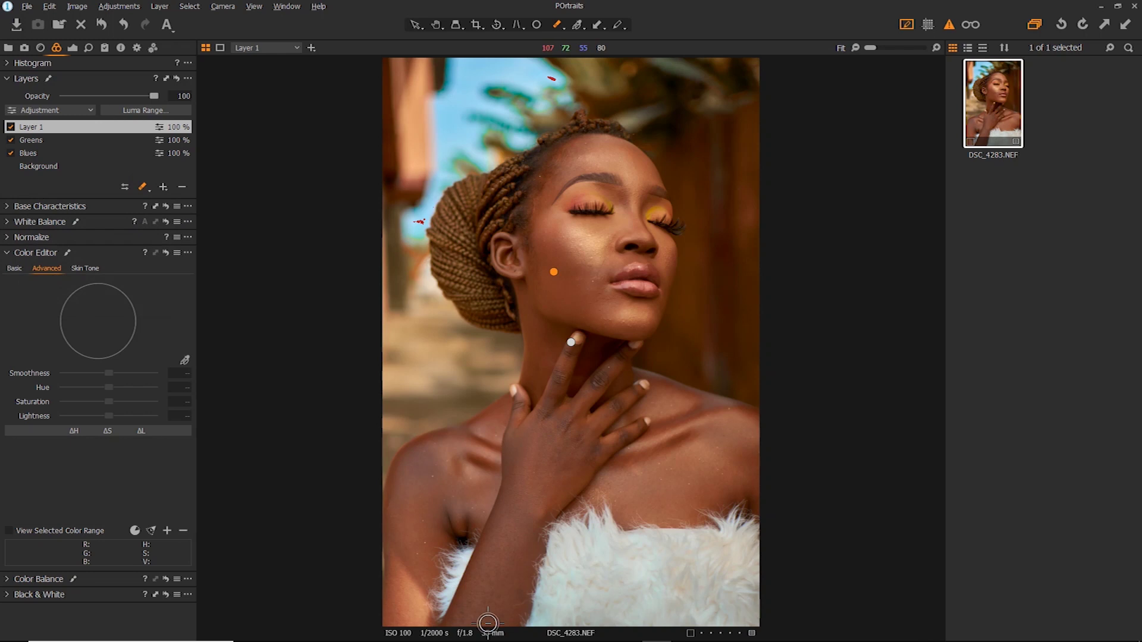
{"action": "left_click", "coordinate": [453, 563]}
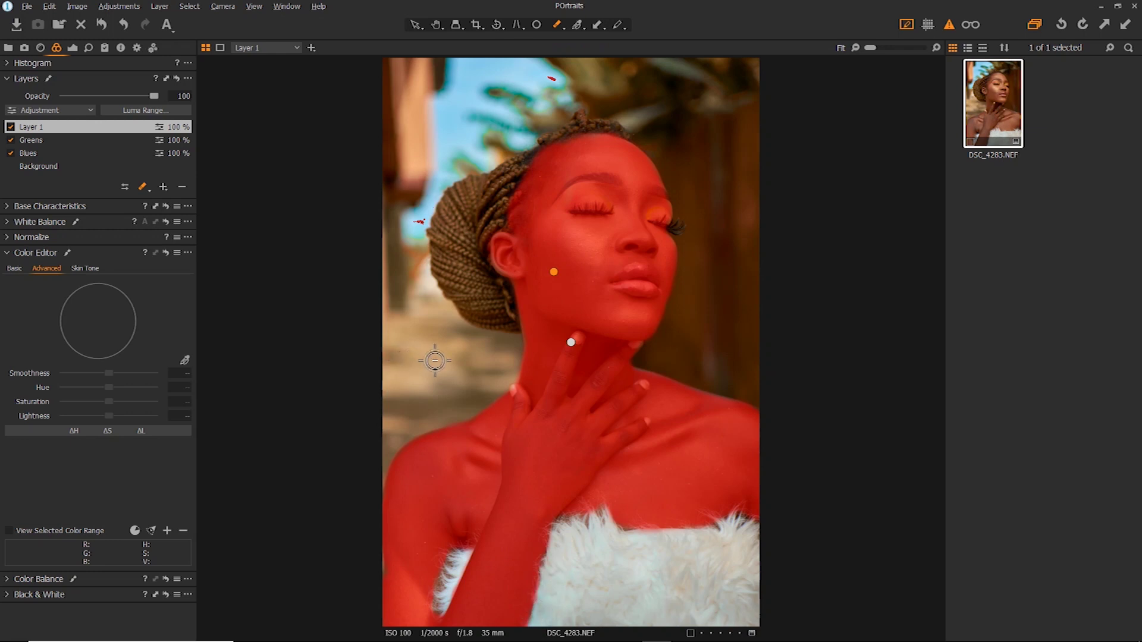
{"action": "key", "text": "m"}
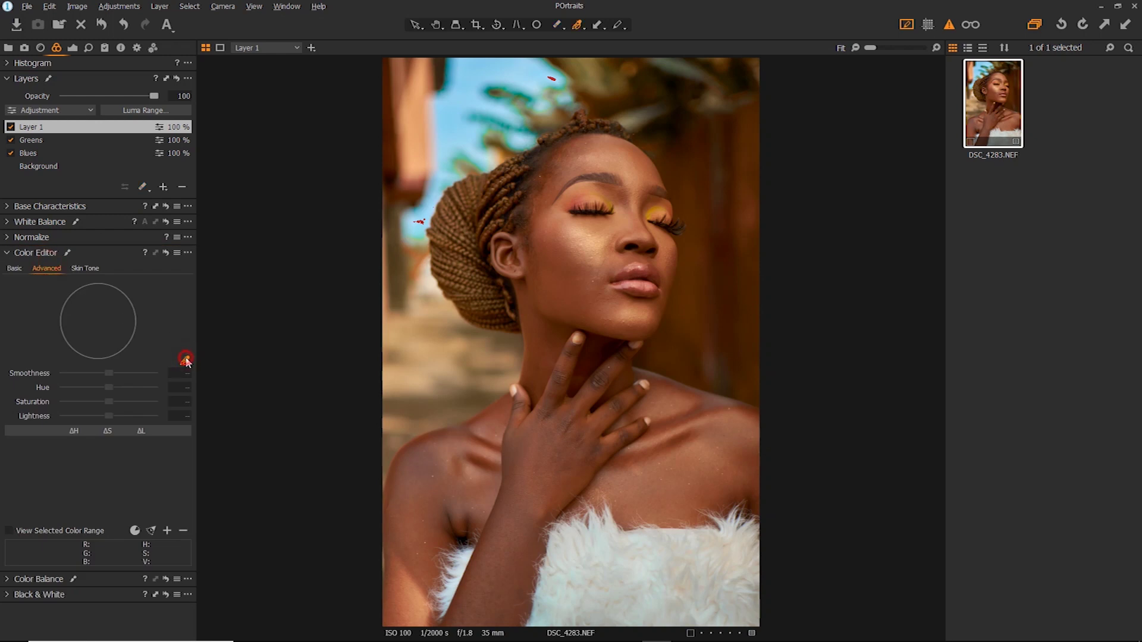
Sample the cheek's skin tone and widen its color range toward yellow and magenta while viewing only the selected colors
{"action": "left_click", "coordinate": [573, 260]}
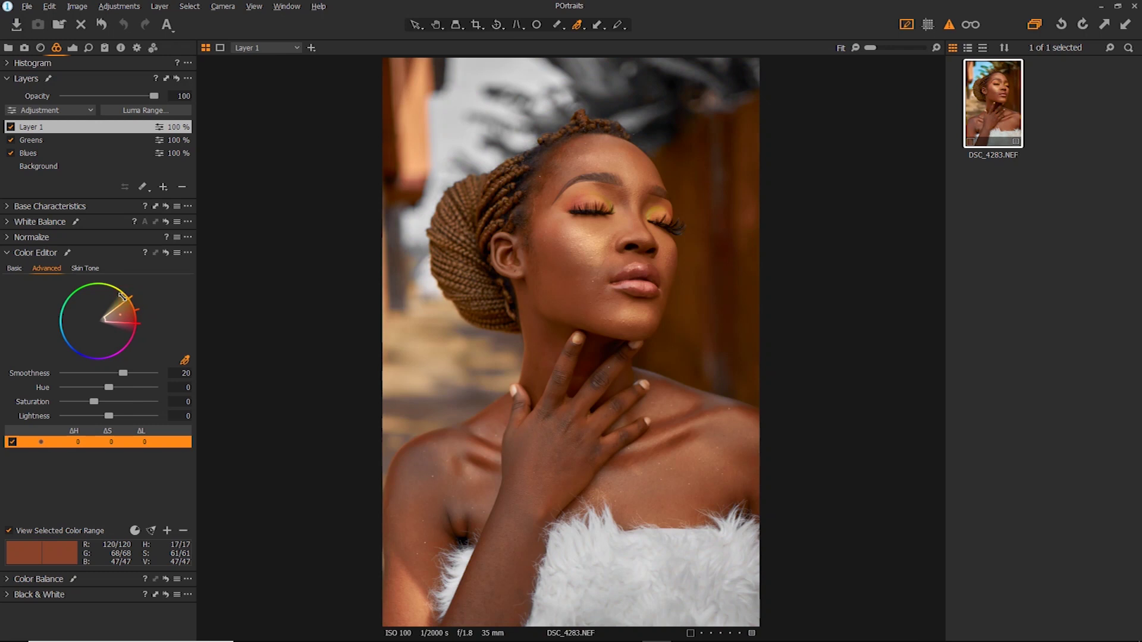
{"action": "mouse_move", "coordinate": [117, 289]}
{"action": "left_mouse_down"}
{"action": "mouse_move", "coordinate": [106, 284]}
{"action": "mouse_move", "coordinate": [112, 292]}
{"action": "left_mouse_up"}
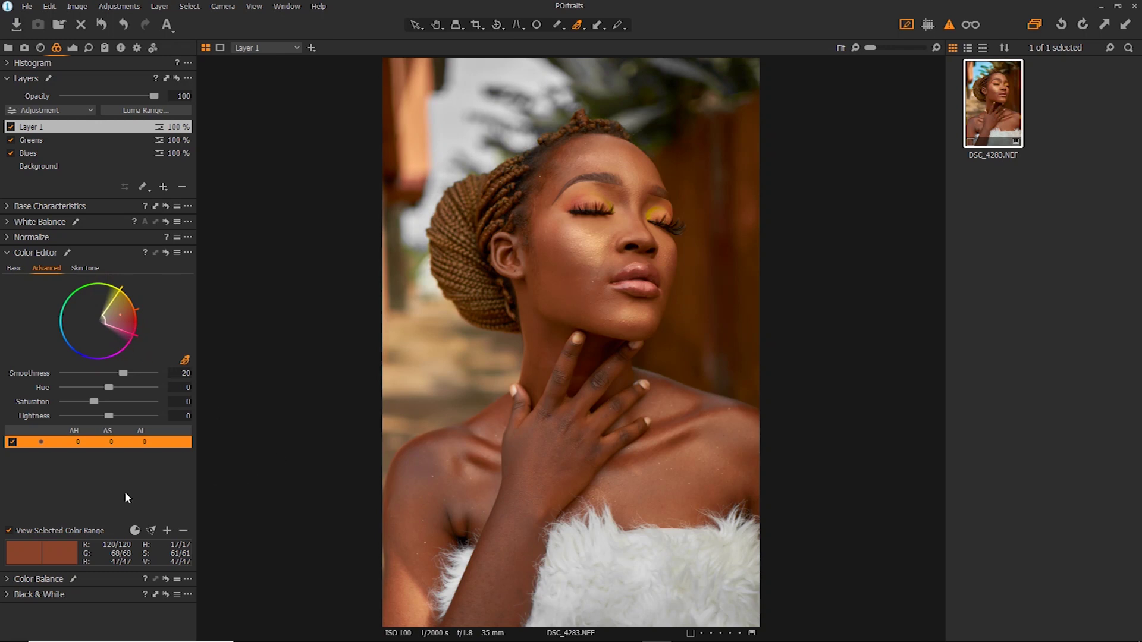
{"action": "left_click", "coordinate": [9, 530]}
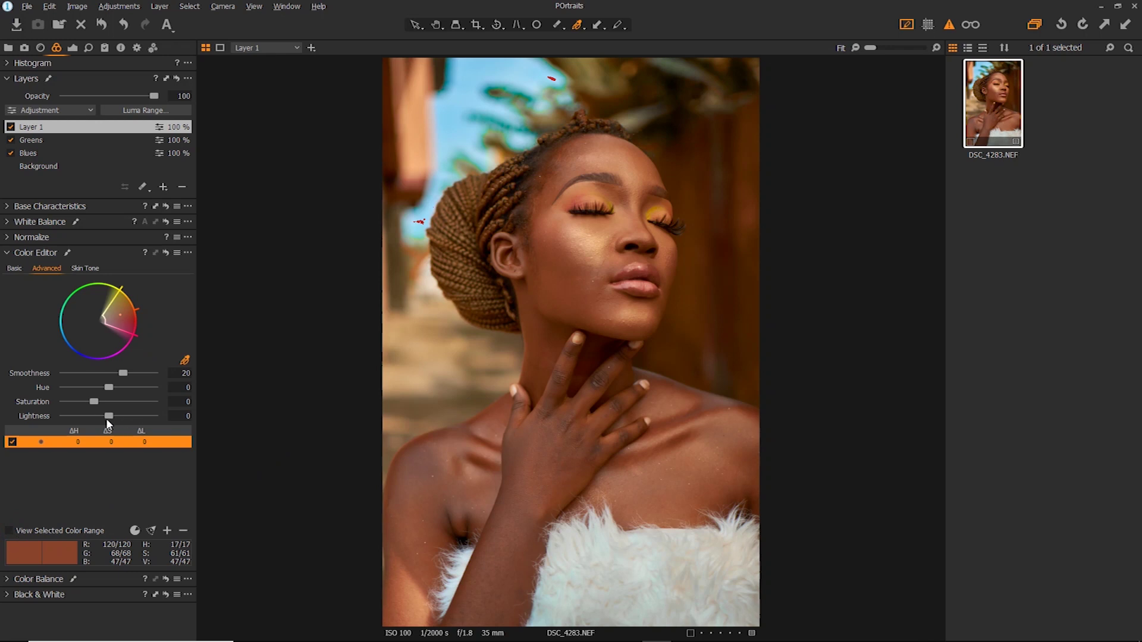
Set the skin range's lightness to -12 and compare the image with the Color Editor temporarily reset
{"action": "mouse_move", "coordinate": [101, 414]}
{"action": "left_mouse_down"}
{"action": "mouse_move", "coordinate": [91, 414]}
{"action": "mouse_move", "coordinate": [104, 416]}
{"action": "left_mouse_up"}
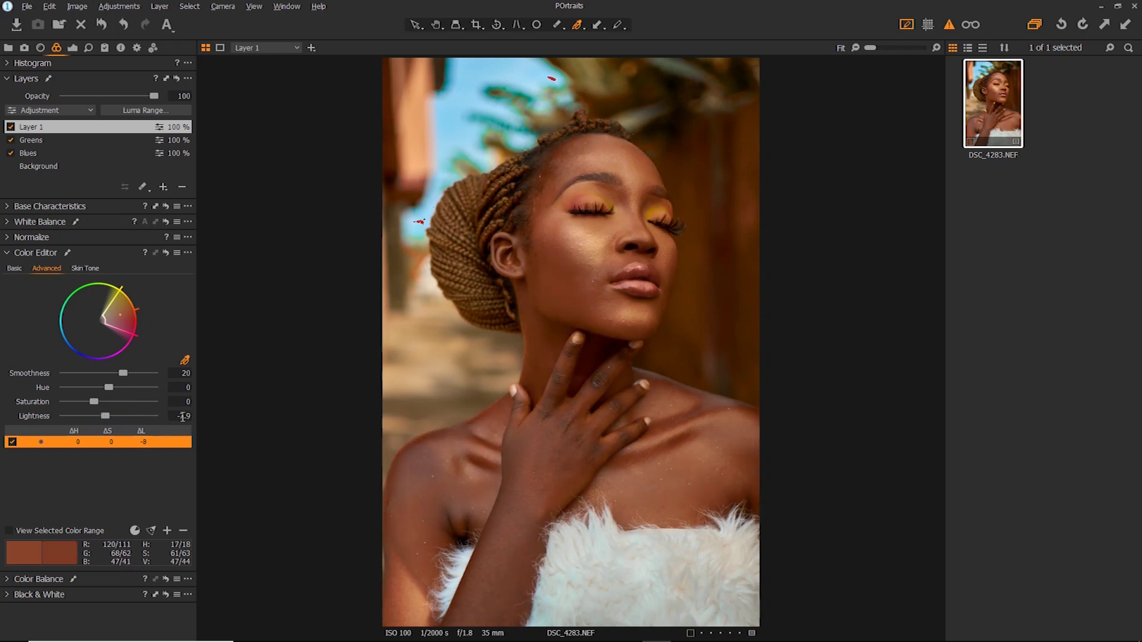
{"action": "type", "text": "-12"}
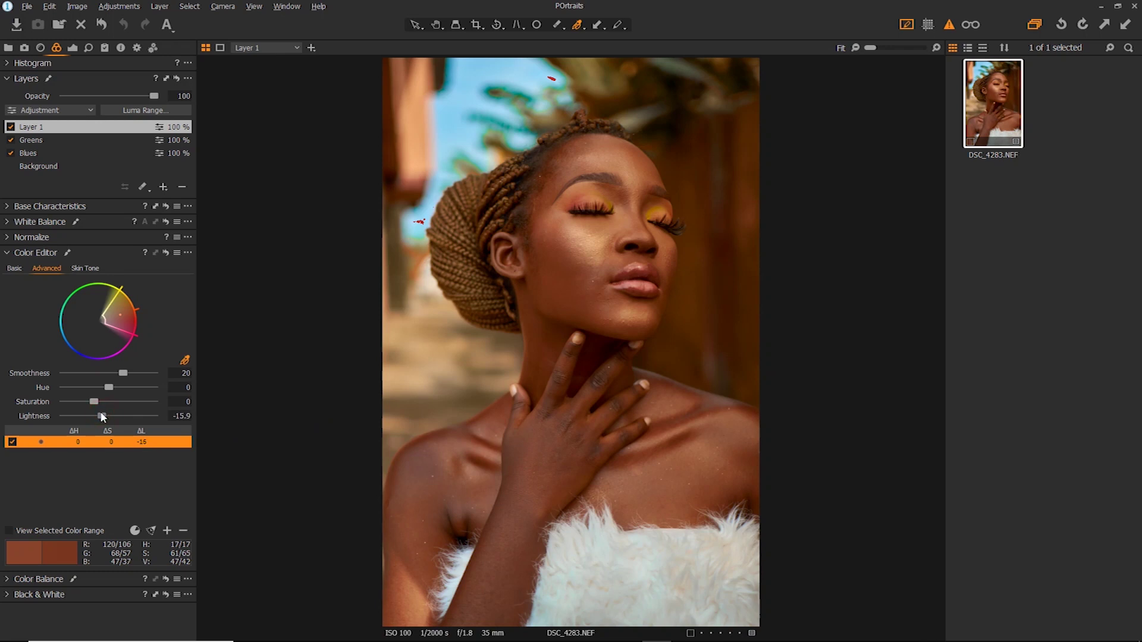
{"action": "left_click_drag", "start_coordinate": [102, 416], "coordinate": [105, 418]}
{"action": "left_click", "coordinate": [166, 253], "text": "alt"}
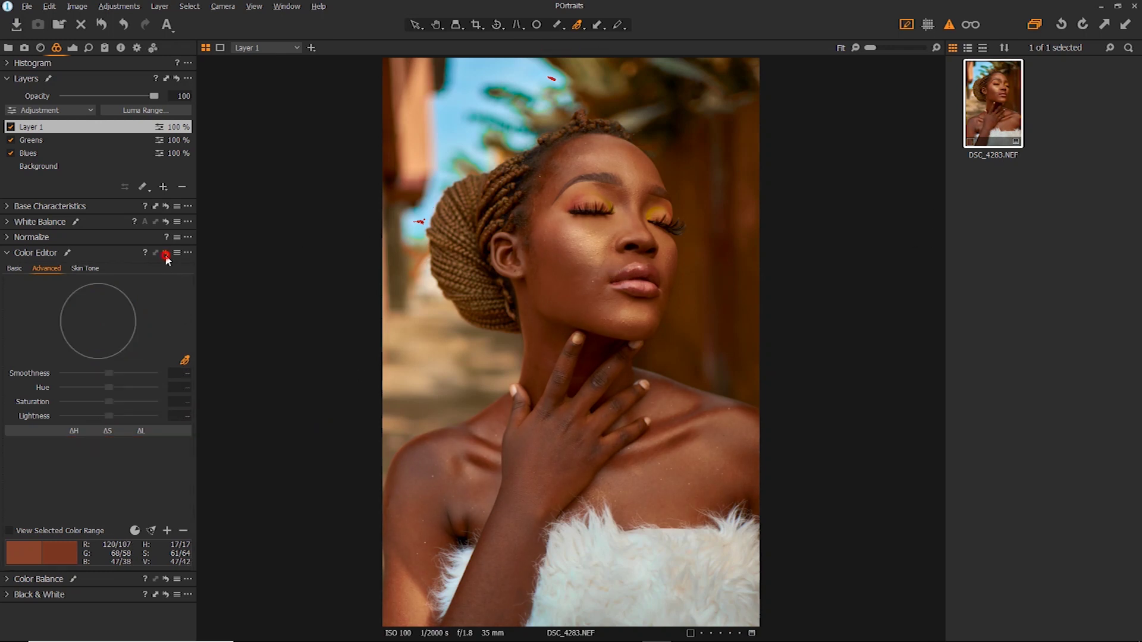
{"action": "left_click", "coordinate": [166, 253], "text": "alt"}
{"action": "left_click", "coordinate": [166, 255], "text": "alt"}
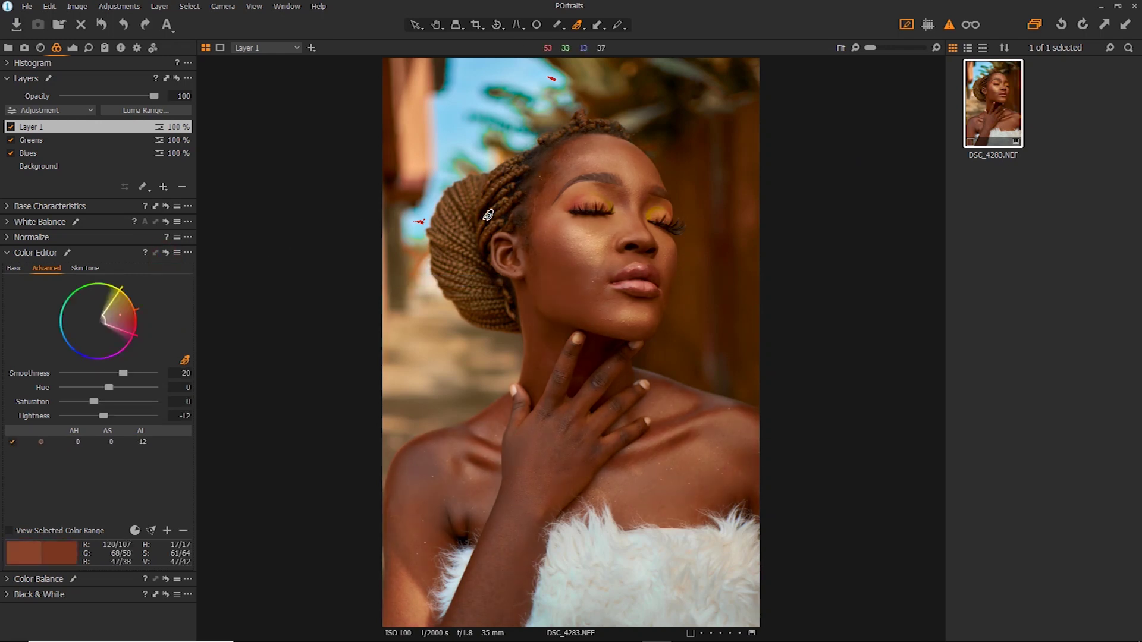
Brush the skin mask further along the hairline, from the temple to the top of the forehead
{"action": "left_click", "coordinate": [185, 360]}
{"action": "left_click", "coordinate": [165, 189]}
{"action": "left_click", "coordinate": [144, 187]}
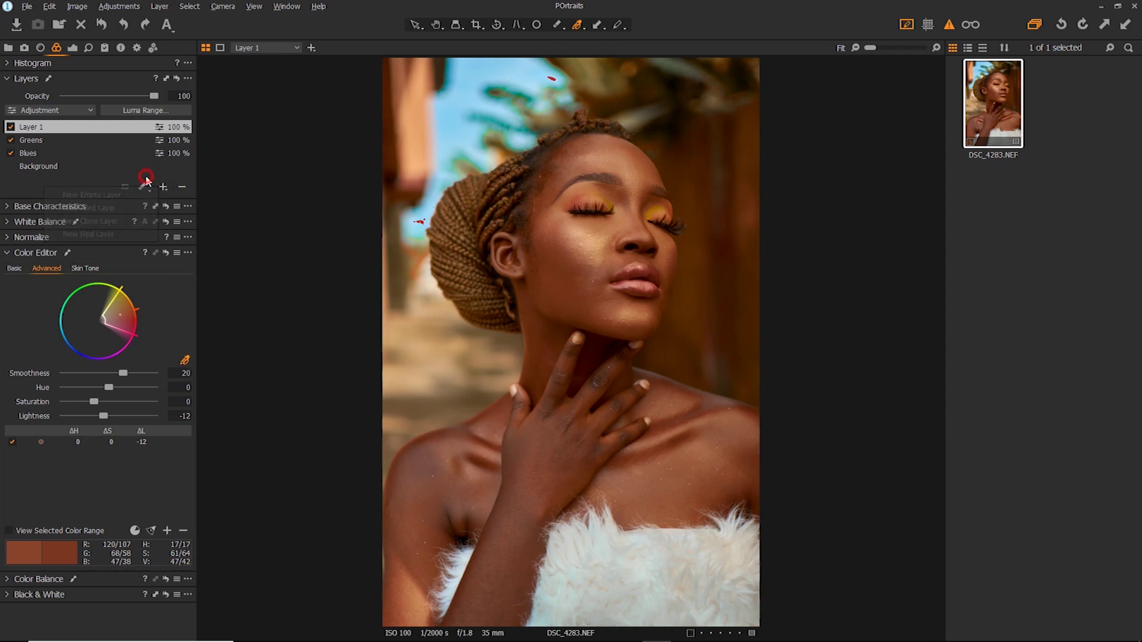
{"action": "left_click", "coordinate": [144, 191]}
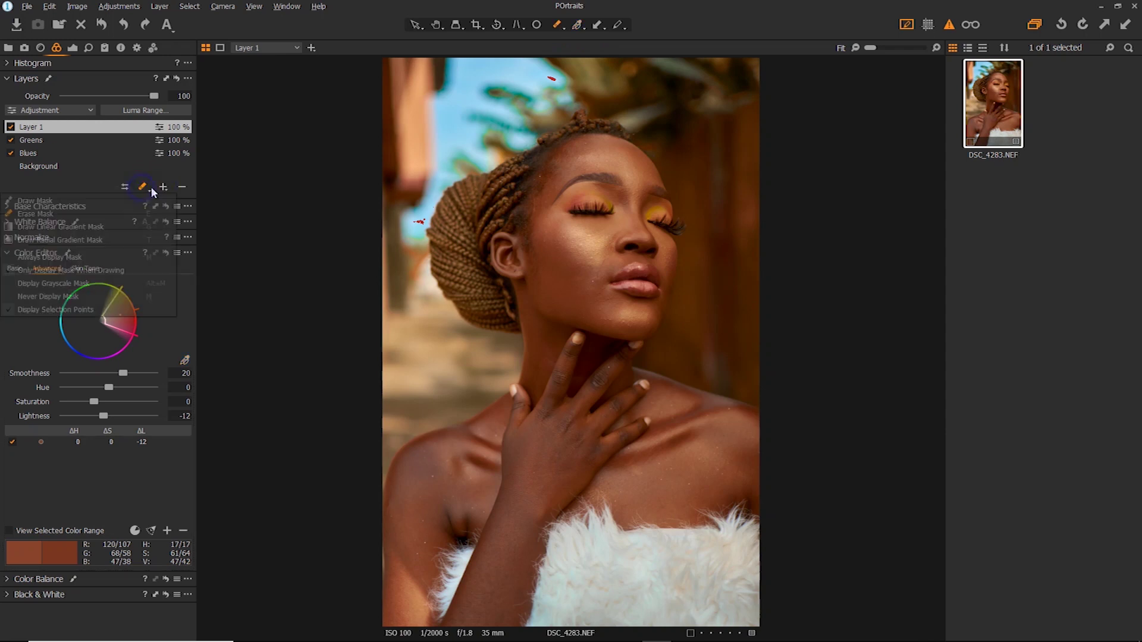
{"action": "left_click", "coordinate": [133, 197]}
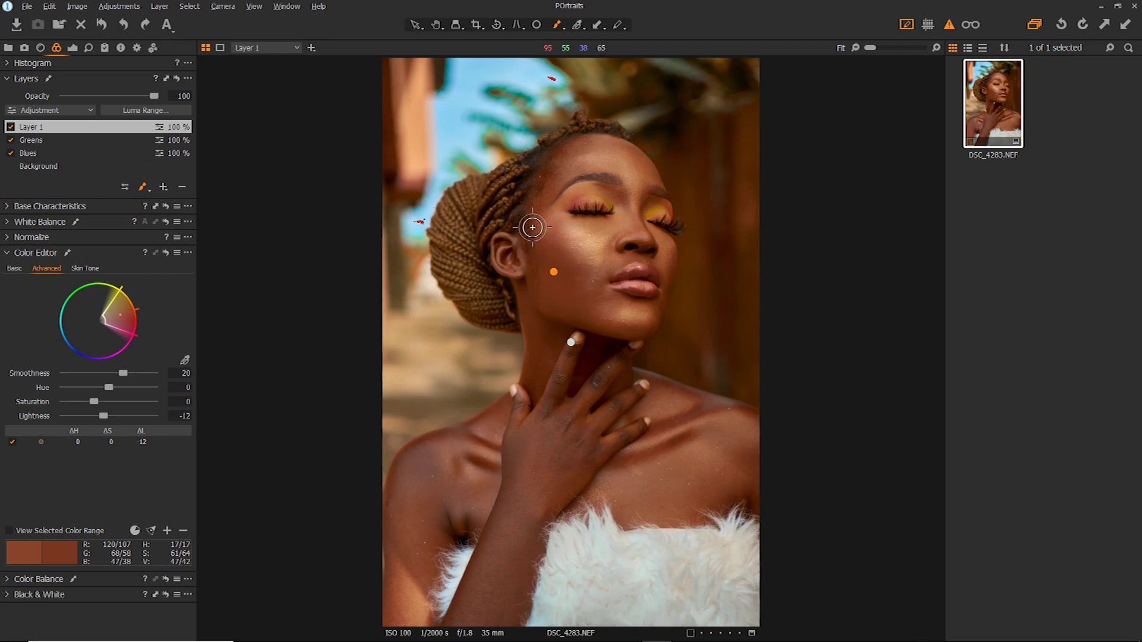
{"action": "mouse_move", "coordinate": [511, 203]}
{"action": "left_mouse_down"}
{"action": "mouse_move", "coordinate": [492, 227]}
{"action": "mouse_move", "coordinate": [492, 257]}
{"action": "mouse_move", "coordinate": [517, 317]}
{"action": "mouse_move", "coordinate": [471, 283]}
{"action": "mouse_move", "coordinate": [506, 314]}
{"action": "mouse_move", "coordinate": [479, 306]}
{"action": "mouse_move", "coordinate": [447, 252]}
{"action": "mouse_move", "coordinate": [453, 276]}
{"action": "mouse_move", "coordinate": [446, 228]}
{"action": "mouse_move", "coordinate": [539, 168]}
{"action": "left_mouse_up"}
{"action": "mouse_move", "coordinate": [510, 190]}
{"action": "left_mouse_down"}
{"action": "mouse_move", "coordinate": [478, 259]}
{"action": "mouse_move", "coordinate": [470, 235]}
{"action": "mouse_move", "coordinate": [499, 241]}
{"action": "mouse_move", "coordinate": [523, 172]}
{"action": "mouse_move", "coordinate": [459, 206]}
{"action": "mouse_move", "coordinate": [444, 260]}
{"action": "mouse_move", "coordinate": [480, 314]}
{"action": "mouse_move", "coordinate": [520, 323]}
{"action": "mouse_move", "coordinate": [526, 218]}
{"action": "mouse_move", "coordinate": [588, 136]}
{"action": "mouse_move", "coordinate": [541, 162]}
{"action": "mouse_move", "coordinate": [620, 139]}
{"action": "mouse_move", "coordinate": [592, 127]}
{"action": "left_mouse_up"}
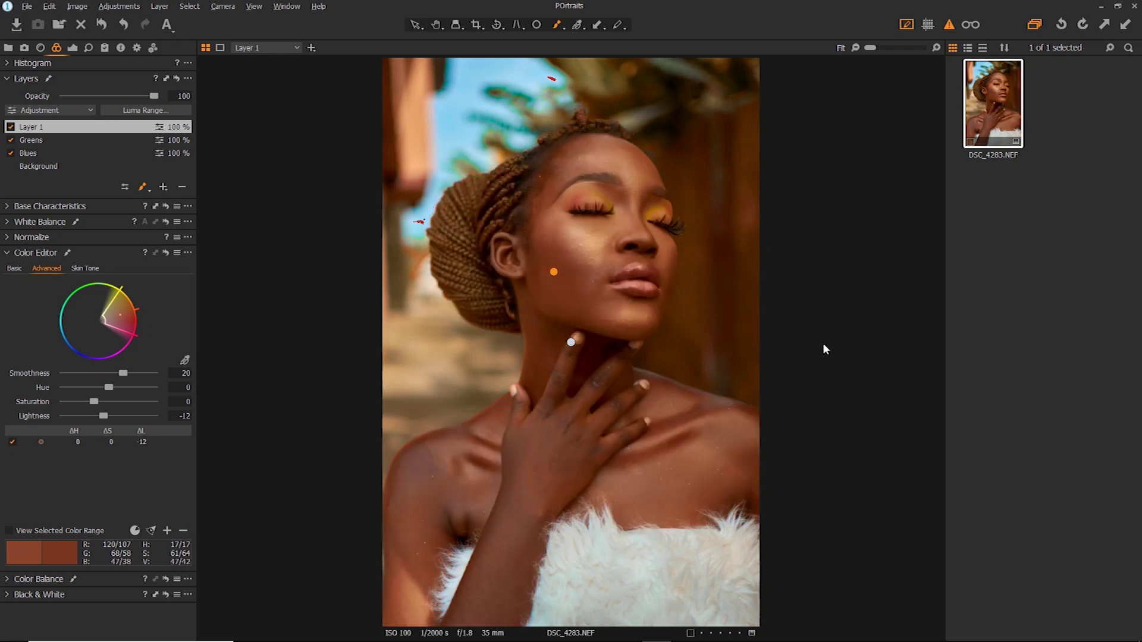
Create a new unedited variant of the portrait and compare it with the graded version
{"action": "right_click", "coordinate": [1024, 103]}
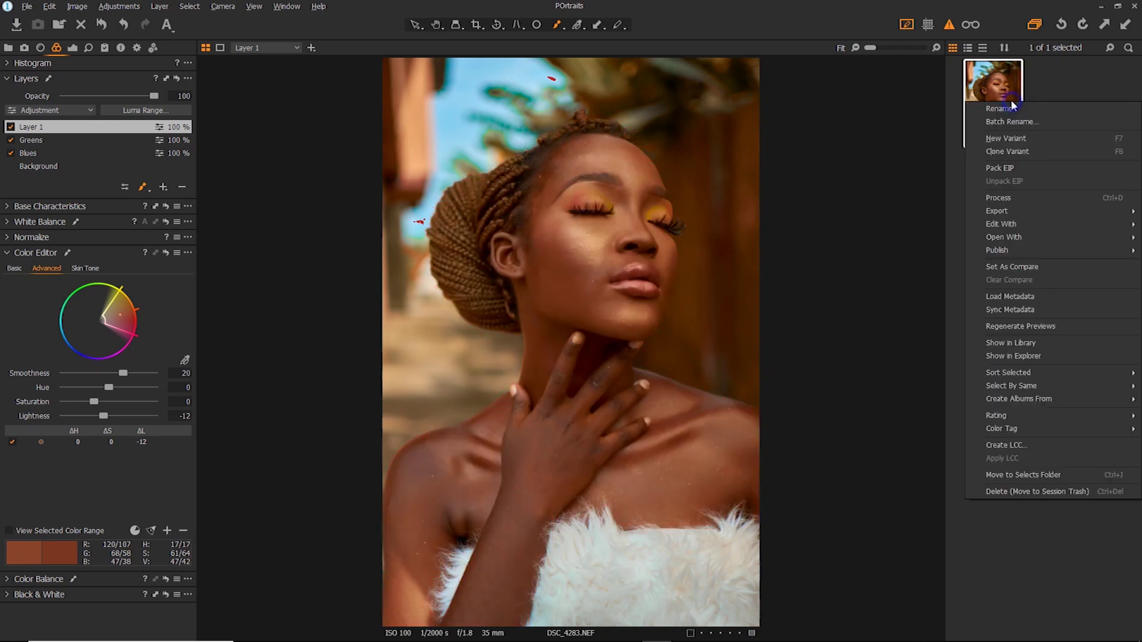
{"action": "left_click", "coordinate": [1010, 138]}
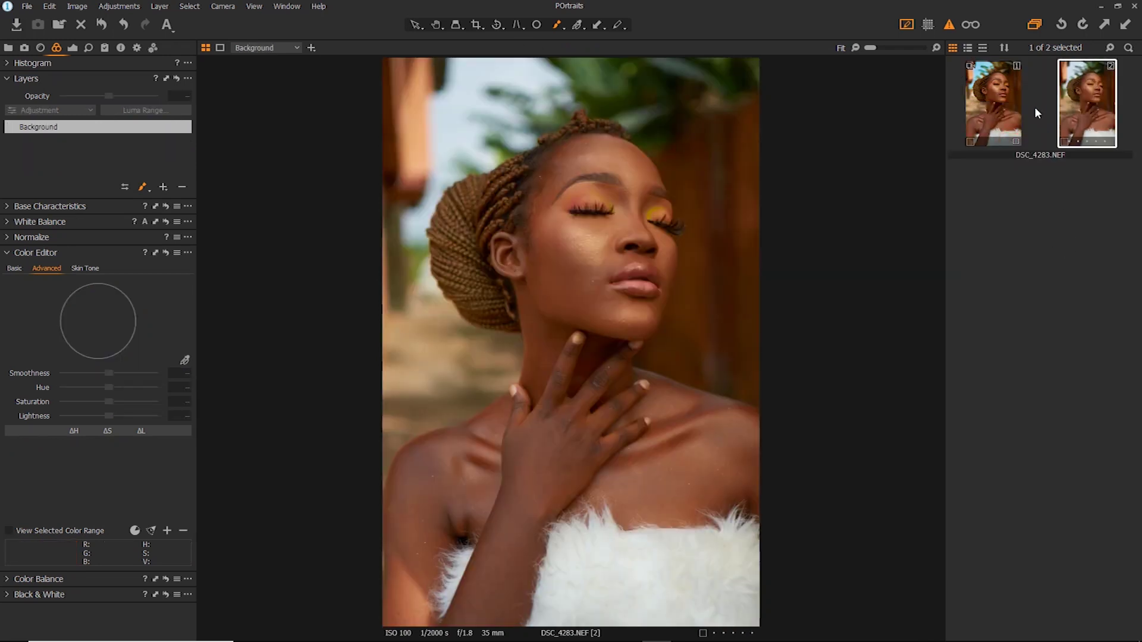
{"action": "left_click", "coordinate": [1003, 113]}
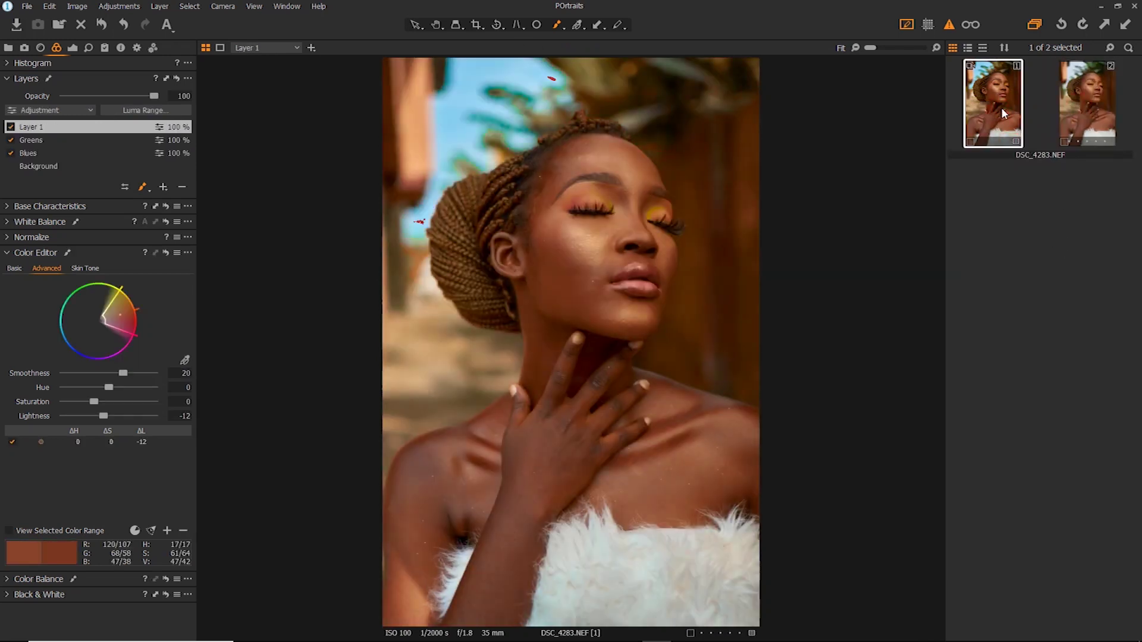
{"action": "left_click", "coordinate": [1096, 115]}
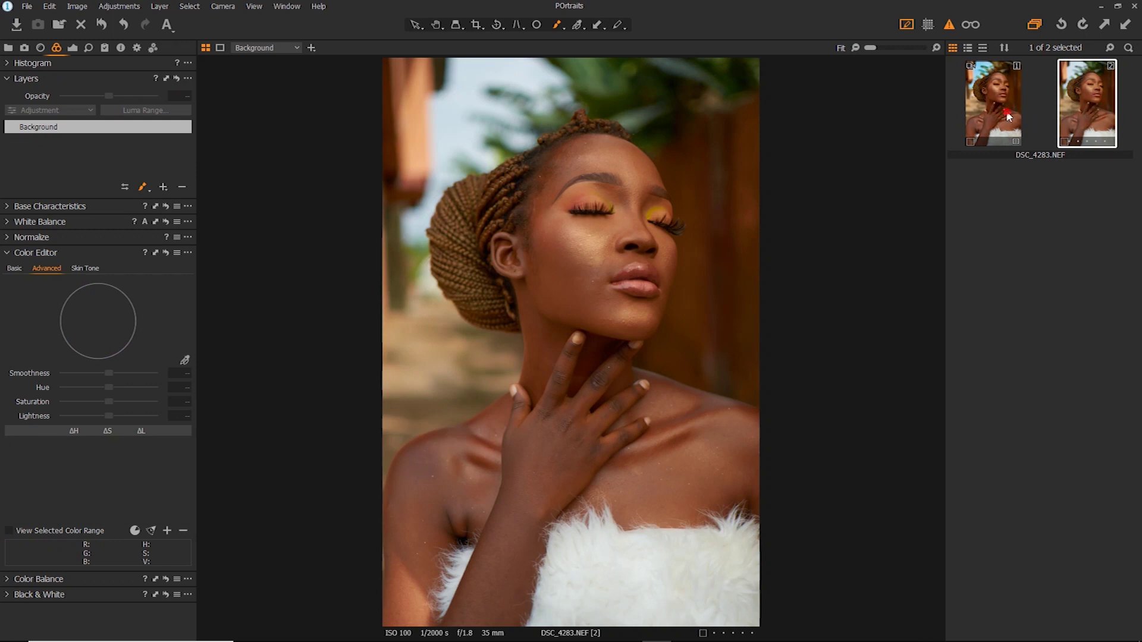
{"action": "left_click", "coordinate": [1008, 116]}
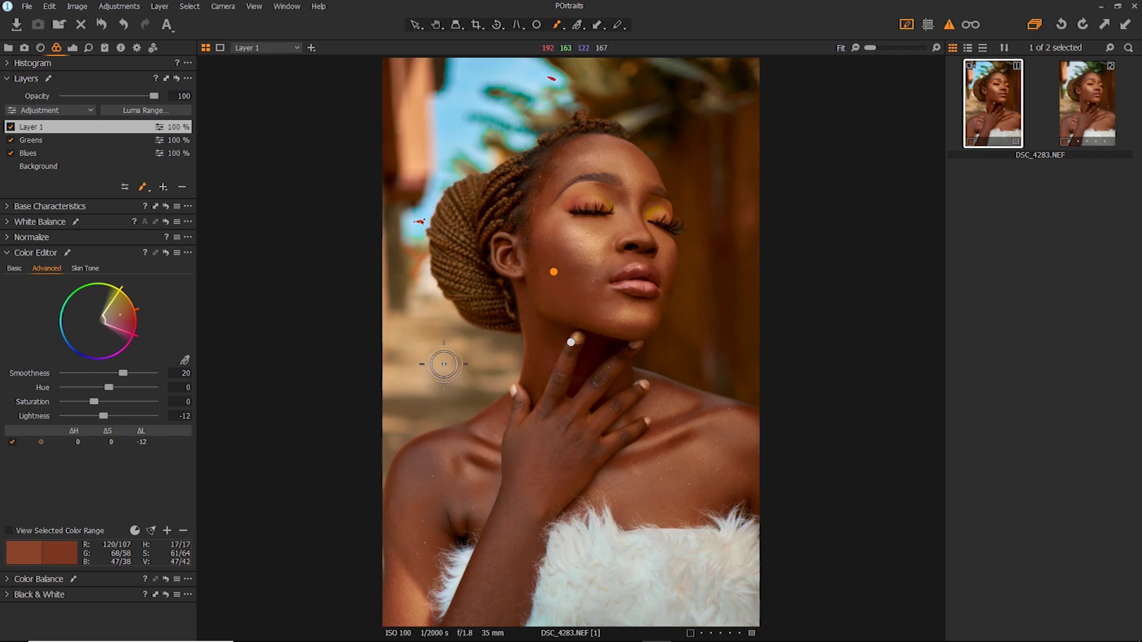
{"action": "left_click", "coordinate": [163, 188]}
{"action": "left_click", "coordinate": [135, 214]}
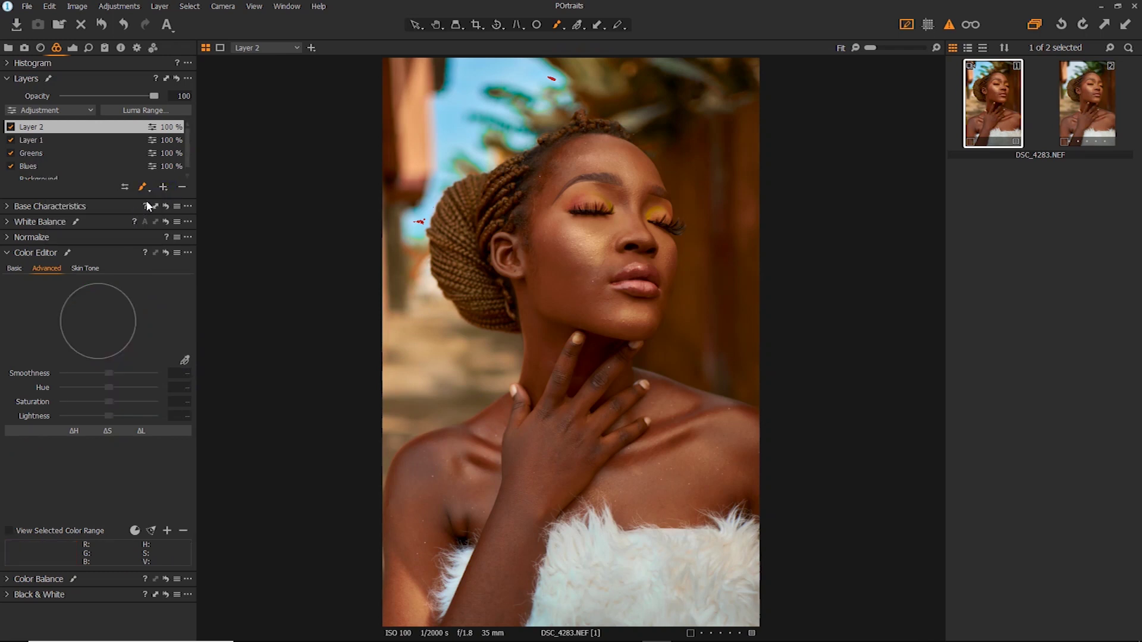
{"action": "left_click", "coordinate": [182, 187]}
Add a new empty layer above the skin layer and name it "Compound sweep"
{"action": "left_click", "coordinate": [162, 188]}
{"action": "left_click", "coordinate": [142, 197]}
{"action": "double_click", "coordinate": [23, 130]}
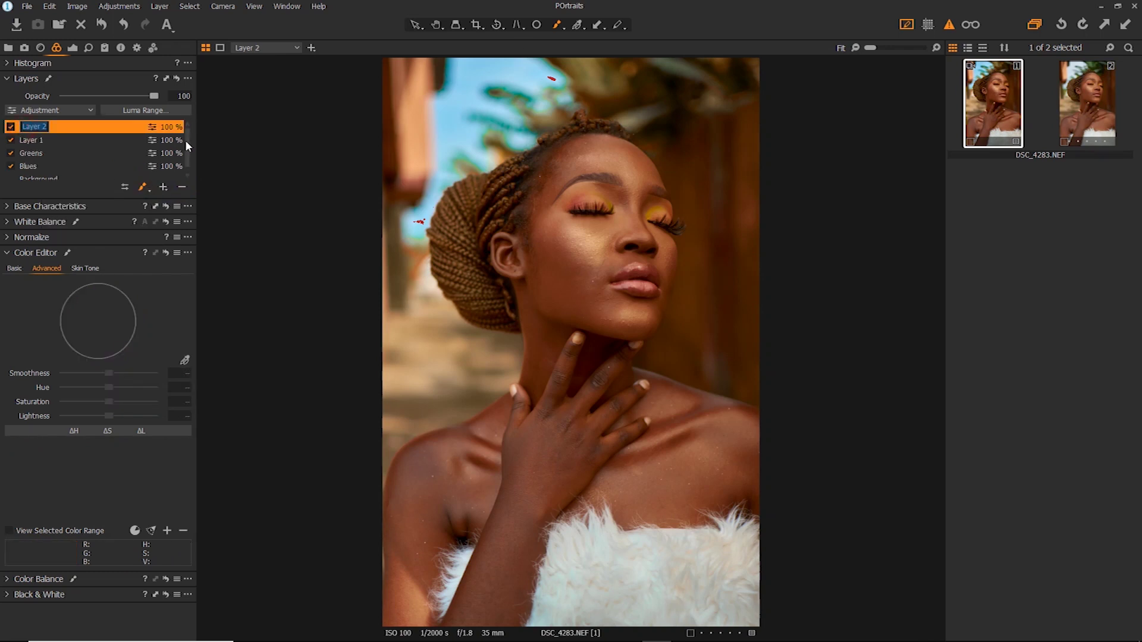
{"action": "type", "text": "White B"}
{"action": "key", "text": "BackSpace"}
{"action": "key", "text": "BackSpace"}
{"action": "key", "text": "BackSpace"}
{"action": "key", "text": "BackSpace"}
{"action": "key", "text": "BackSpace"}
{"action": "type", "text": "Colmpound sweep"}
{"action": "key", "text": "Return"}
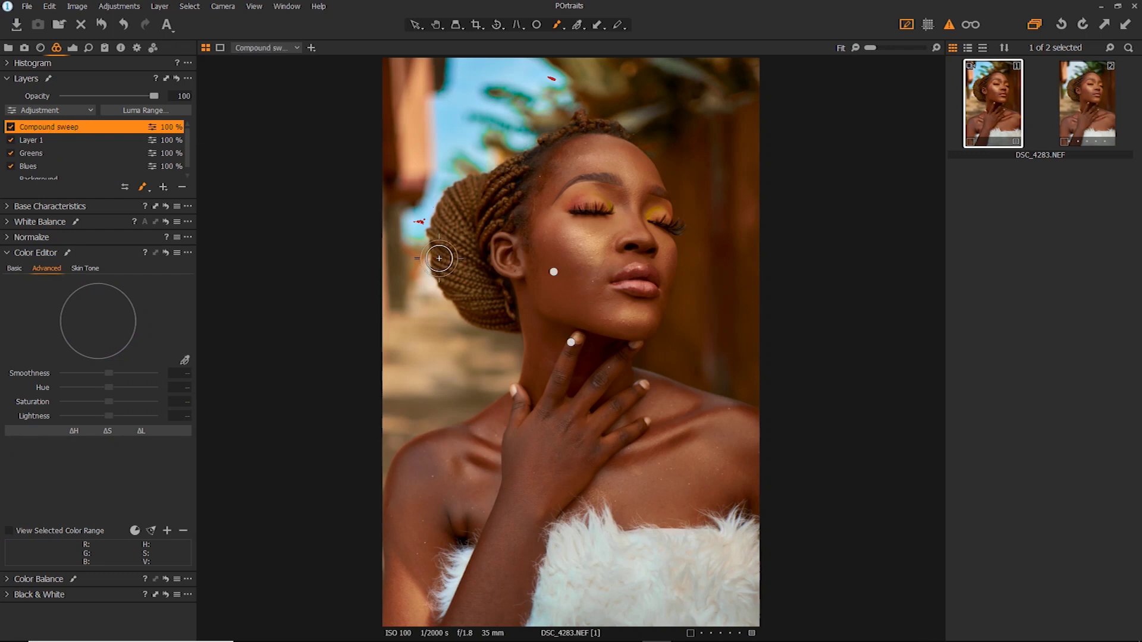
Brush a mask on the Compound sweep layer over the blurred sandy ground below the hair bun, adjusting the brush size
{"action": "left_click", "coordinate": [143, 190]}
{"action": "left_click", "coordinate": [134, 200]}
{"action": "left_click_drag", "start_coordinate": [439, 347], "coordinate": [449, 350]}
{"action": "right_click", "coordinate": [449, 350]}
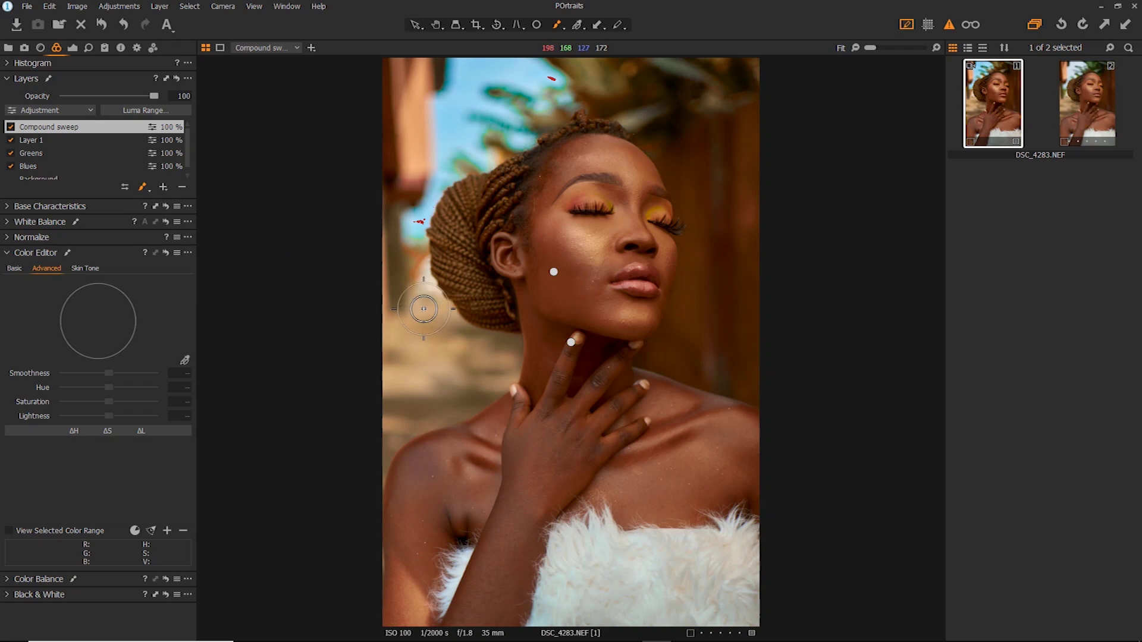
{"action": "mouse_move", "coordinate": [439, 320]}
{"action": "left_mouse_down"}
{"action": "mouse_move", "coordinate": [413, 319]}
{"action": "mouse_move", "coordinate": [395, 369]}
{"action": "mouse_move", "coordinate": [390, 348]}
{"action": "mouse_move", "coordinate": [403, 368]}
{"action": "mouse_move", "coordinate": [383, 426]}
{"action": "mouse_move", "coordinate": [445, 391]}
{"action": "mouse_move", "coordinate": [421, 395]}
{"action": "mouse_move", "coordinate": [446, 369]}
{"action": "mouse_move", "coordinate": [452, 333]}
{"action": "mouse_move", "coordinate": [399, 334]}
{"action": "mouse_move", "coordinate": [405, 321]}
{"action": "mouse_move", "coordinate": [425, 326]}
{"action": "left_mouse_up"}
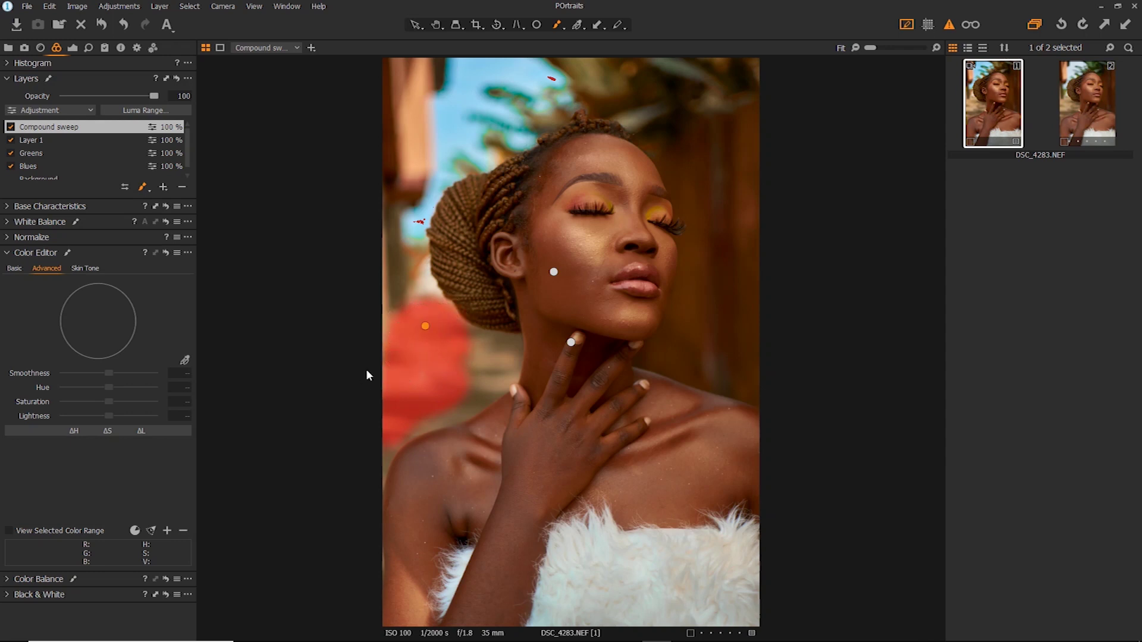
{"action": "right_click", "coordinate": [452, 357]}
{"action": "left_click_drag", "start_coordinate": [424, 371], "coordinate": [476, 369]}
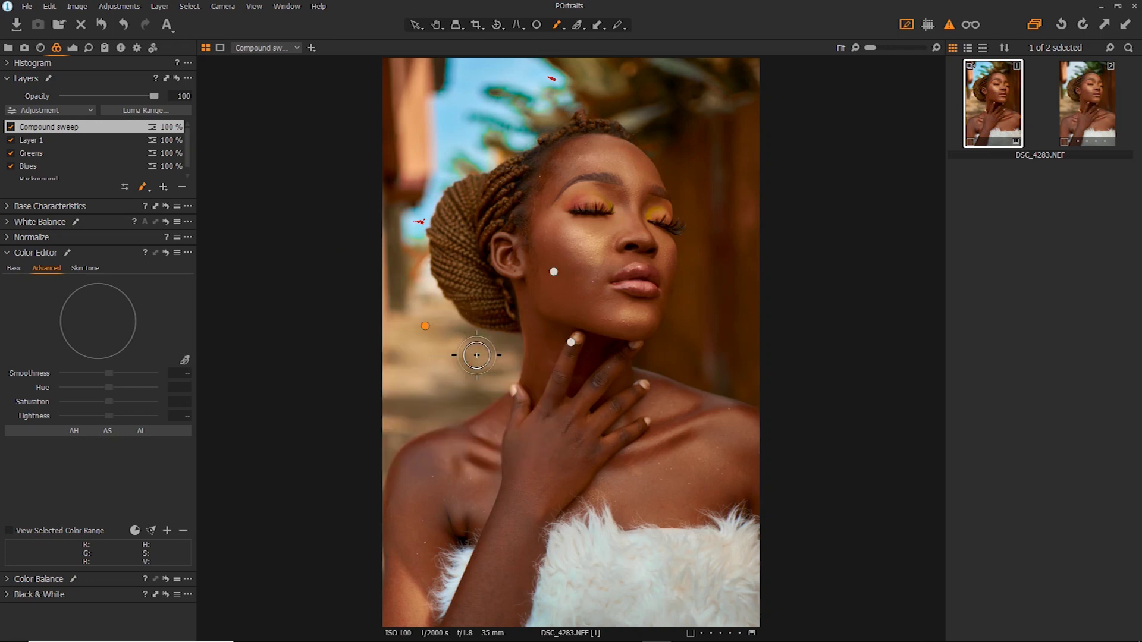
Extend the ground mask up to the neck and shoulder edges with a smaller brush, and check its coverage with the overlay
{"action": "left_click_drag", "start_coordinate": [467, 339], "coordinate": [482, 351]}
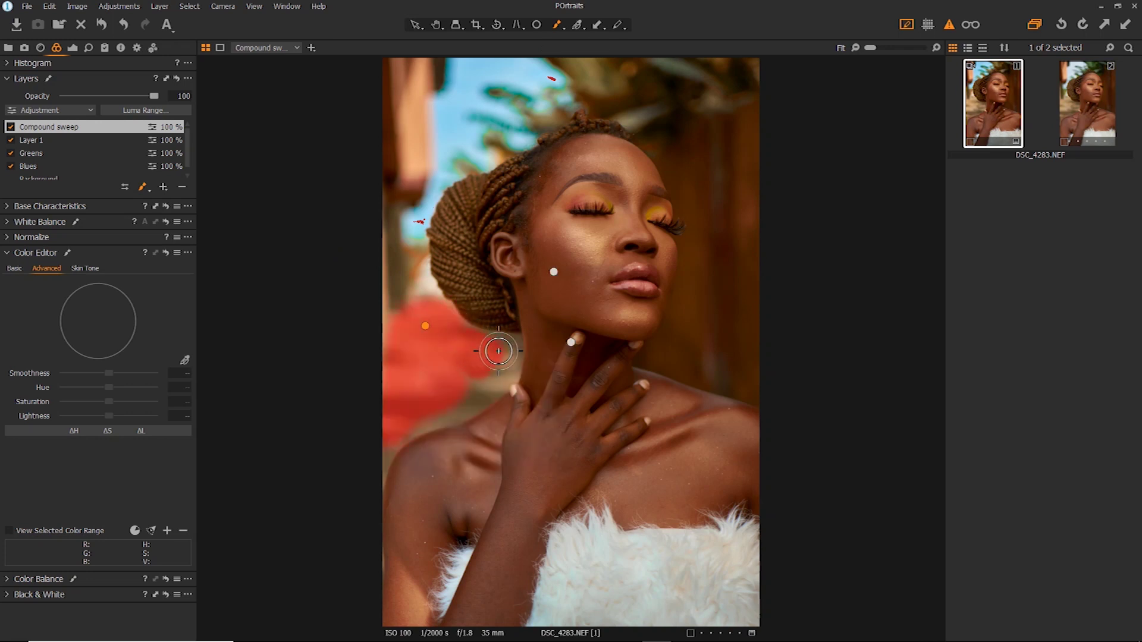
{"action": "right_click", "coordinate": [490, 355]}
{"action": "left_click_drag", "start_coordinate": [487, 387], "coordinate": [464, 387]}
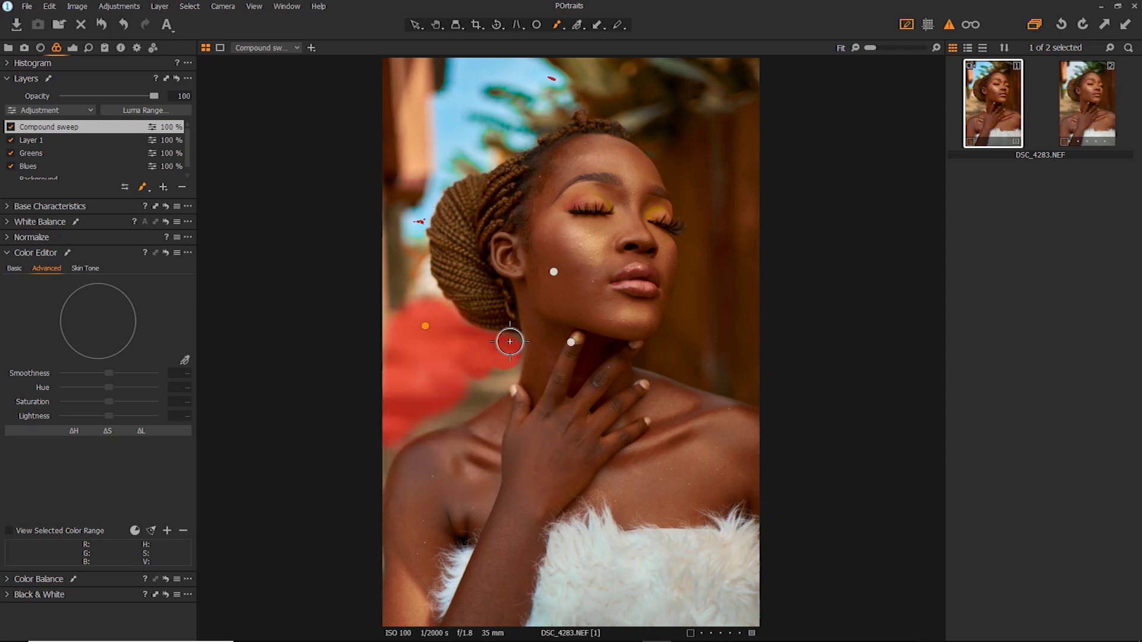
{"action": "right_click", "coordinate": [542, 446]}
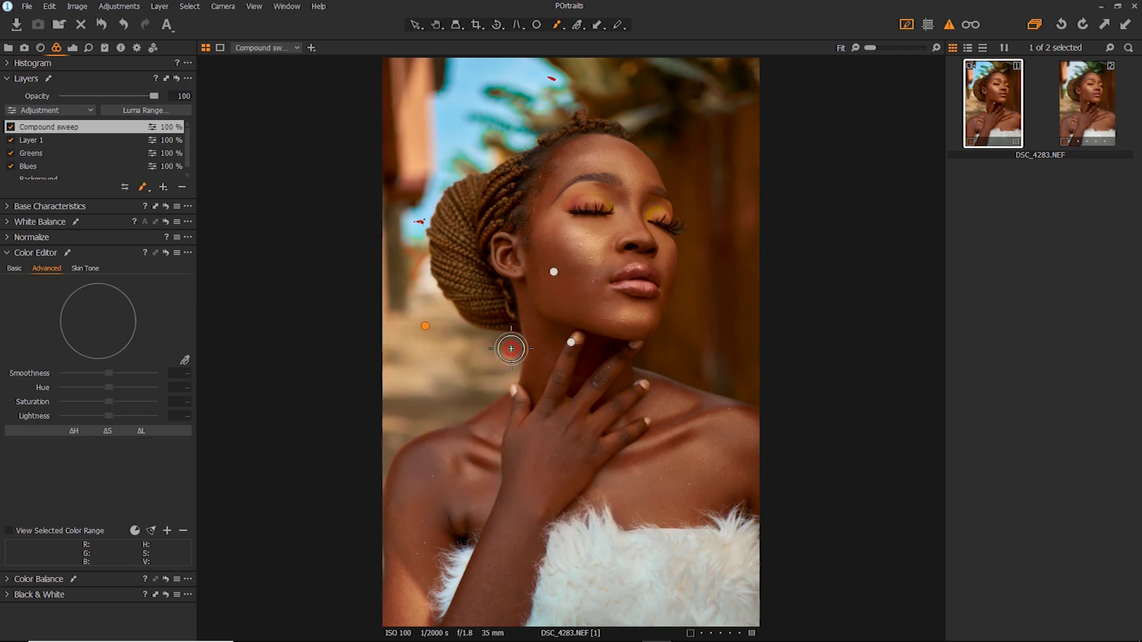
{"action": "key", "text": "m"}
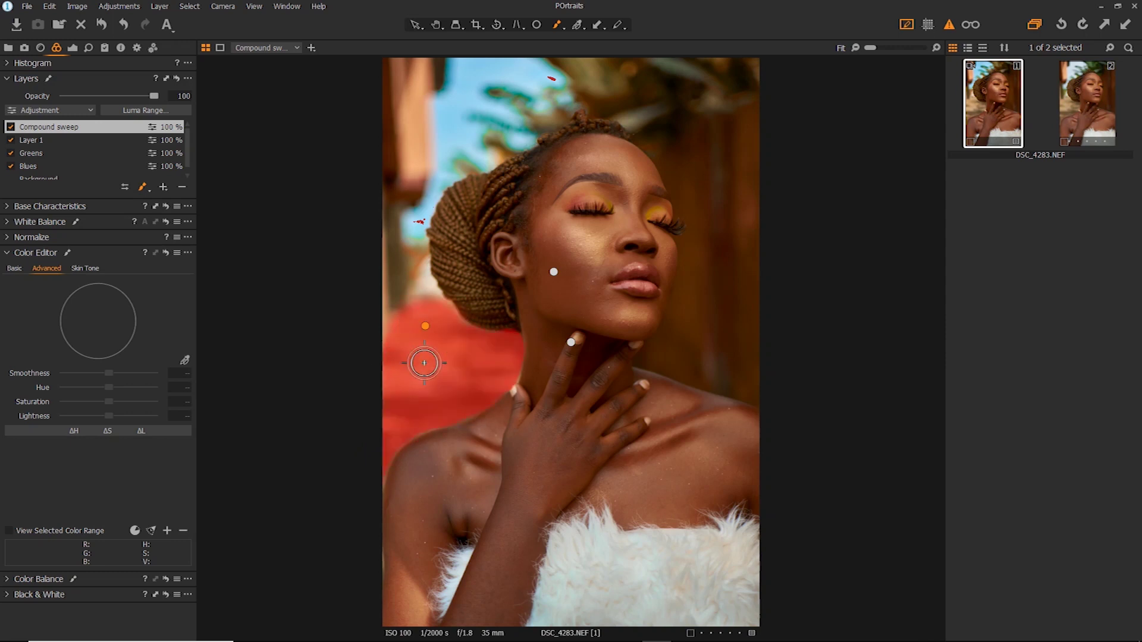
{"action": "key", "text": "m"}
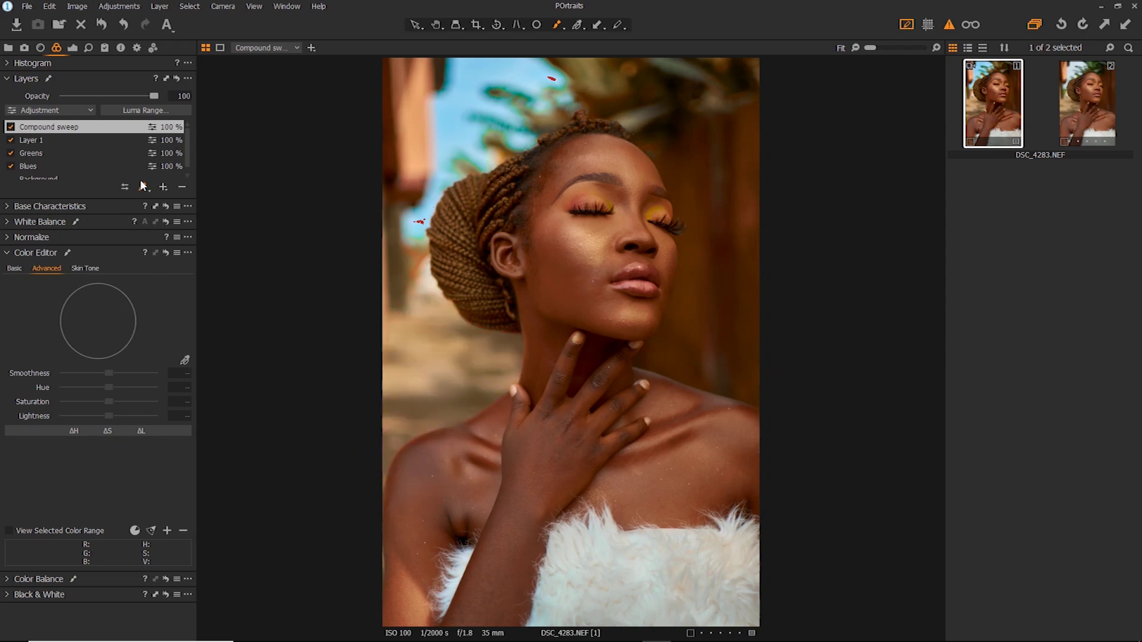
Erase the ground mask where it spills onto the shoulder and the fingertip beside the neck
{"action": "left_click_drag", "start_coordinate": [142, 187], "coordinate": [139, 214]}
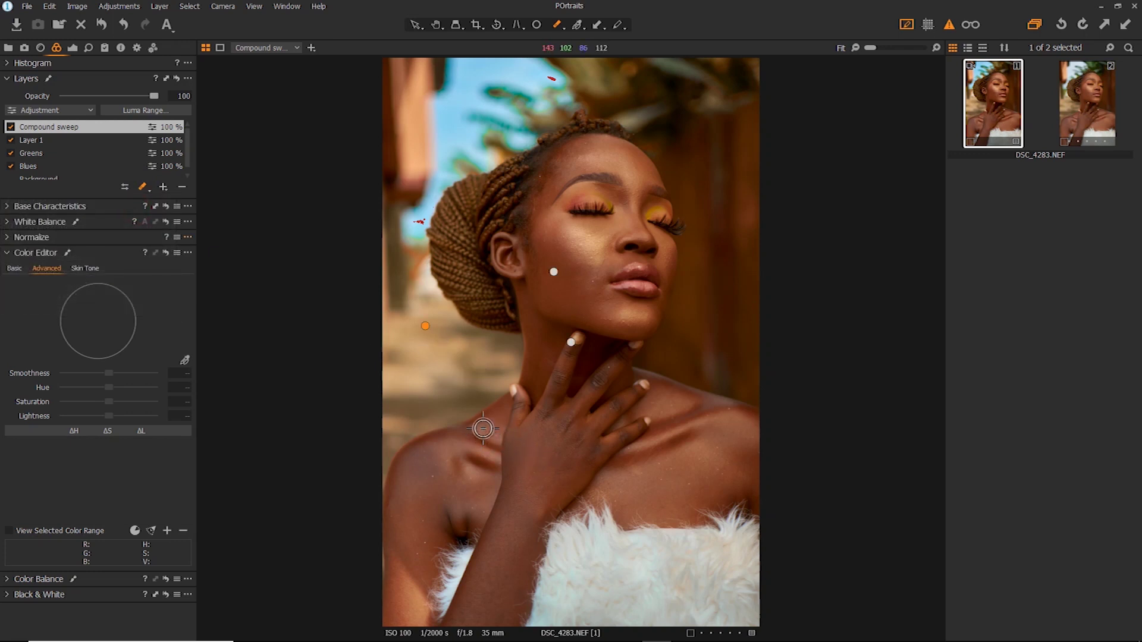
{"action": "left_click_drag", "start_coordinate": [500, 424], "coordinate": [514, 407]}
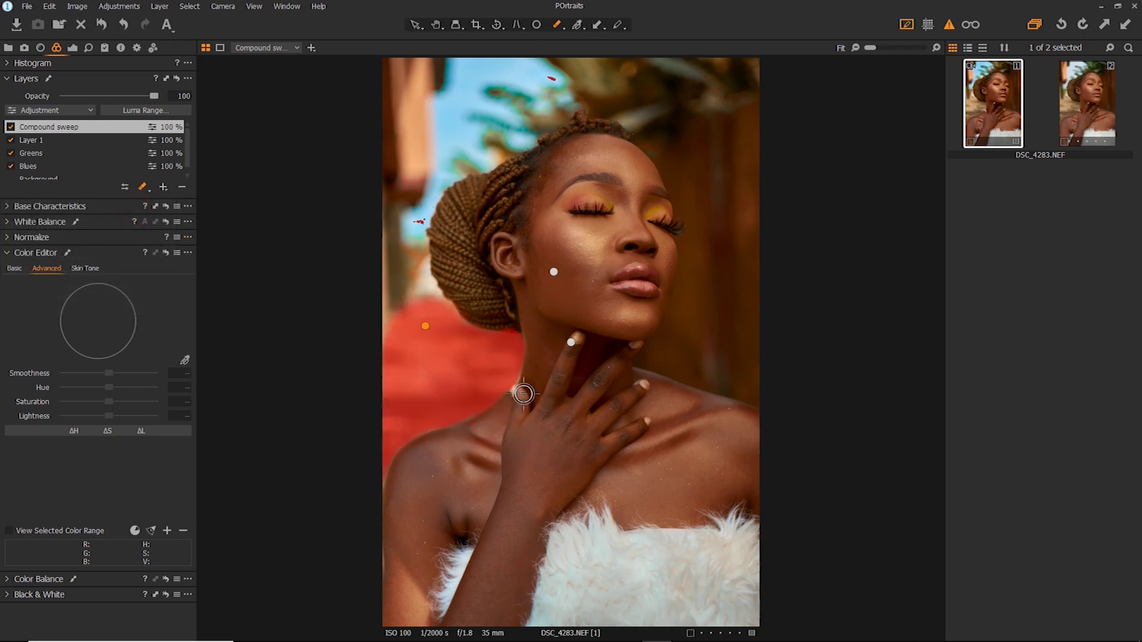
{"action": "mouse_move", "coordinate": [517, 395]}
{"action": "left_mouse_down"}
{"action": "mouse_move", "coordinate": [526, 404]}
{"action": "mouse_move", "coordinate": [516, 387]}
{"action": "left_mouse_up"}
{"action": "mouse_move", "coordinate": [514, 400]}
{"action": "left_mouse_down"}
{"action": "mouse_move", "coordinate": [498, 368]}
{"action": "mouse_move", "coordinate": [543, 420]}
{"action": "mouse_move", "coordinate": [528, 416]}
{"action": "mouse_move", "coordinate": [716, 359]}
{"action": "mouse_move", "coordinate": [673, 366]}
{"action": "mouse_move", "coordinate": [554, 435]}
{"action": "left_mouse_up"}
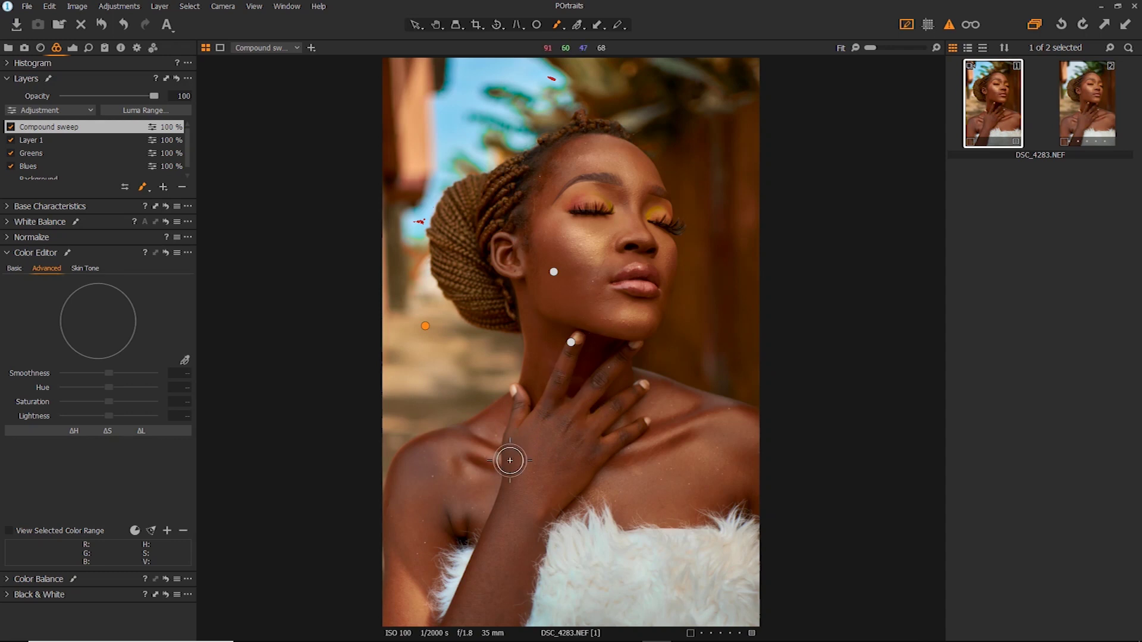
Sample the sandy ground color and widen its color range toward green and red while viewing only the selected colors
{"action": "left_click", "coordinate": [185, 359]}
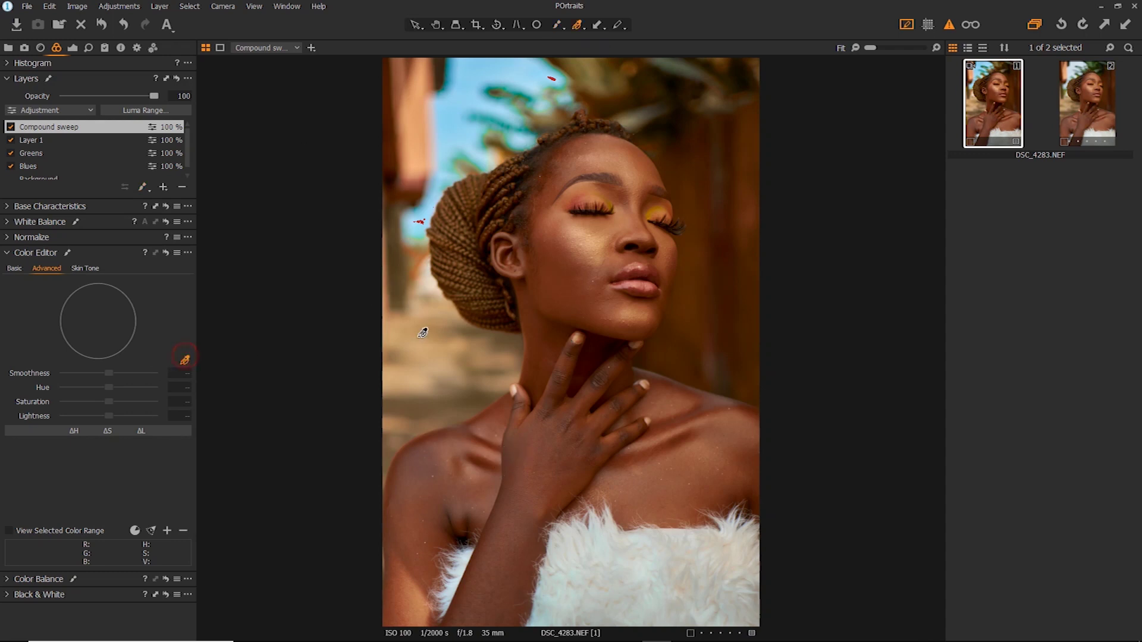
{"action": "left_click", "coordinate": [445, 331]}
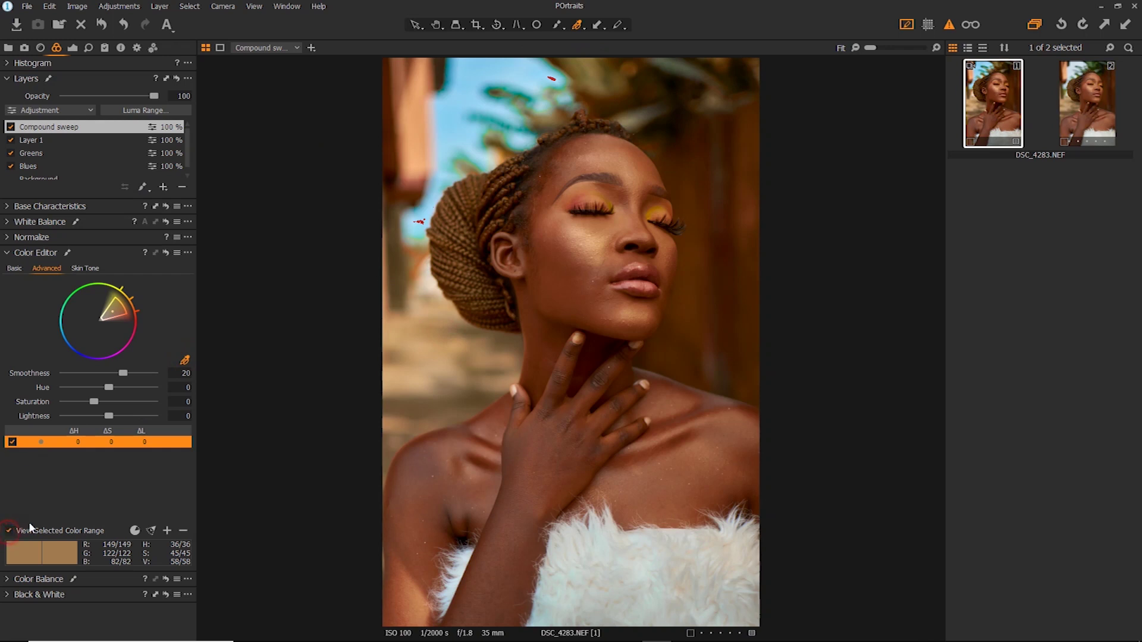
{"action": "left_click", "coordinate": [10, 530]}
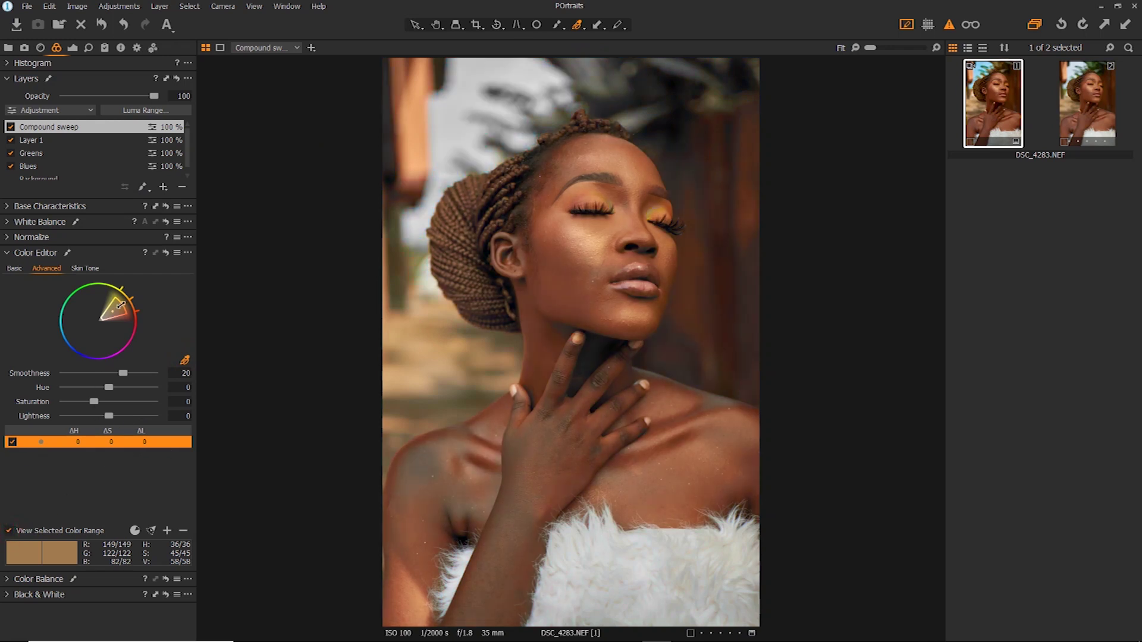
{"action": "mouse_move", "coordinate": [138, 304]}
{"action": "left_mouse_down"}
{"action": "mouse_move", "coordinate": [107, 291]}
{"action": "mouse_move", "coordinate": [129, 320]}
{"action": "left_mouse_up"}
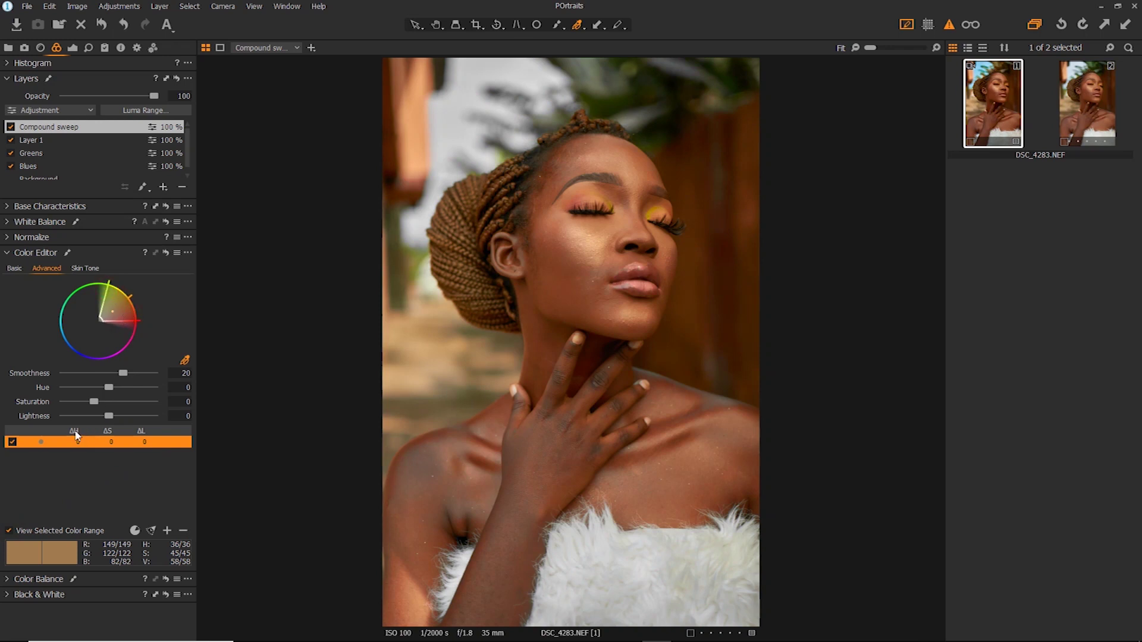
{"action": "left_click", "coordinate": [12, 531]}
Set the ground color range's saturation to -60.5 and its lightness to 19.7
{"action": "left_click_drag", "start_coordinate": [94, 401], "coordinate": [38, 388]}
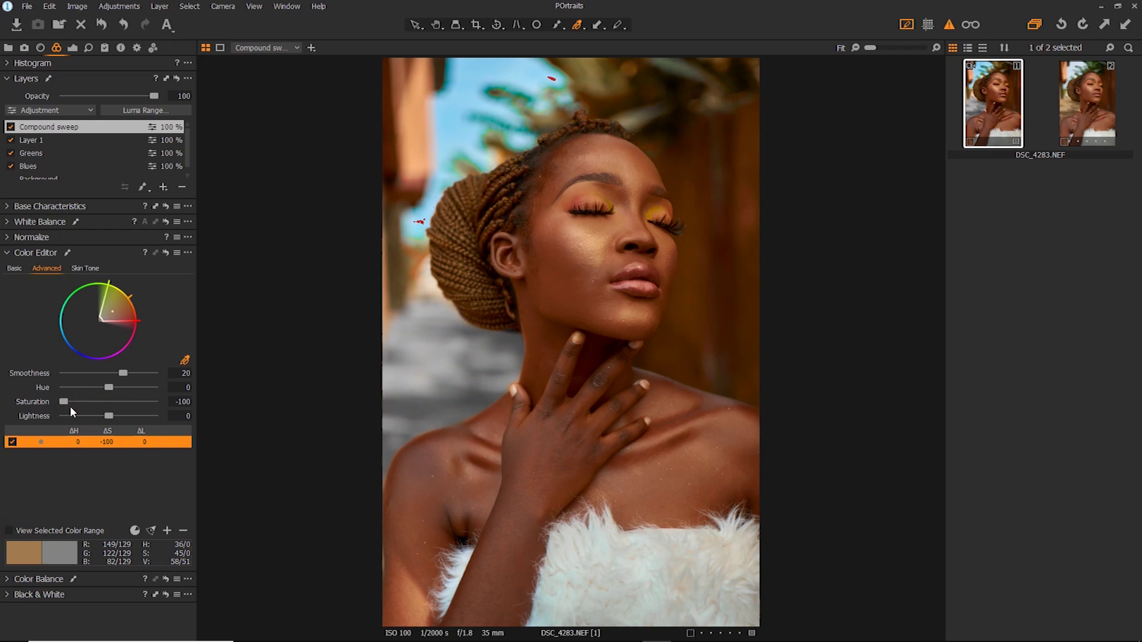
{"action": "left_click_drag", "start_coordinate": [110, 417], "coordinate": [122, 416]}
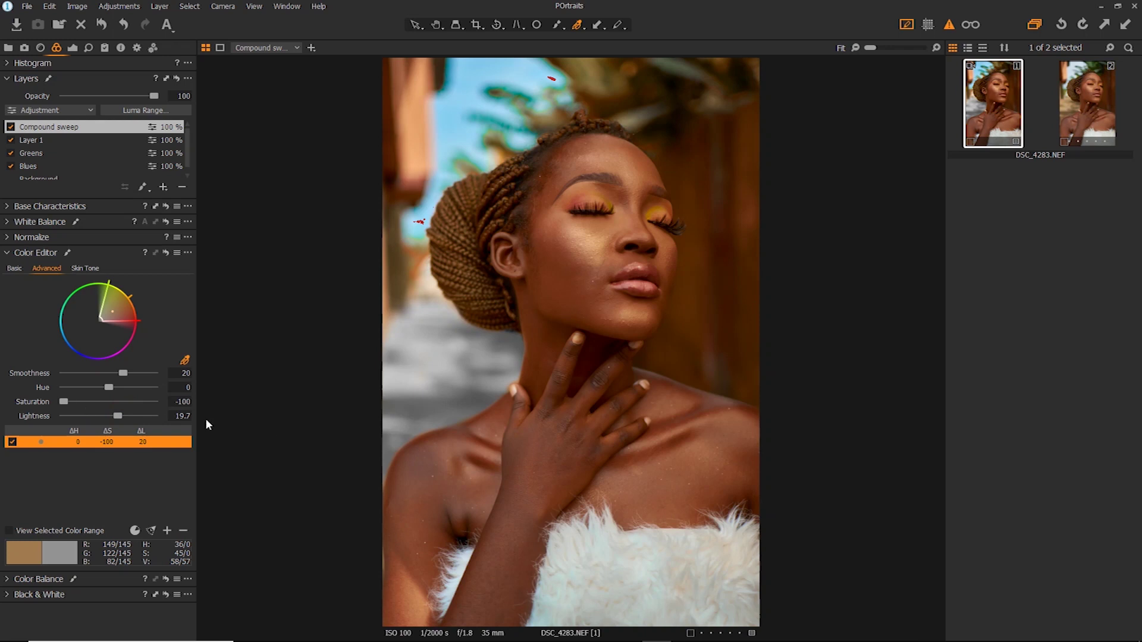
{"action": "mouse_move", "coordinate": [64, 400]}
{"action": "left_mouse_down"}
{"action": "mouse_move", "coordinate": [51, 401]}
{"action": "mouse_move", "coordinate": [75, 406]}
{"action": "left_mouse_up"}
Compare the graded portrait with the unedited variant by switching between them
{"action": "left_click", "coordinate": [1093, 107]}
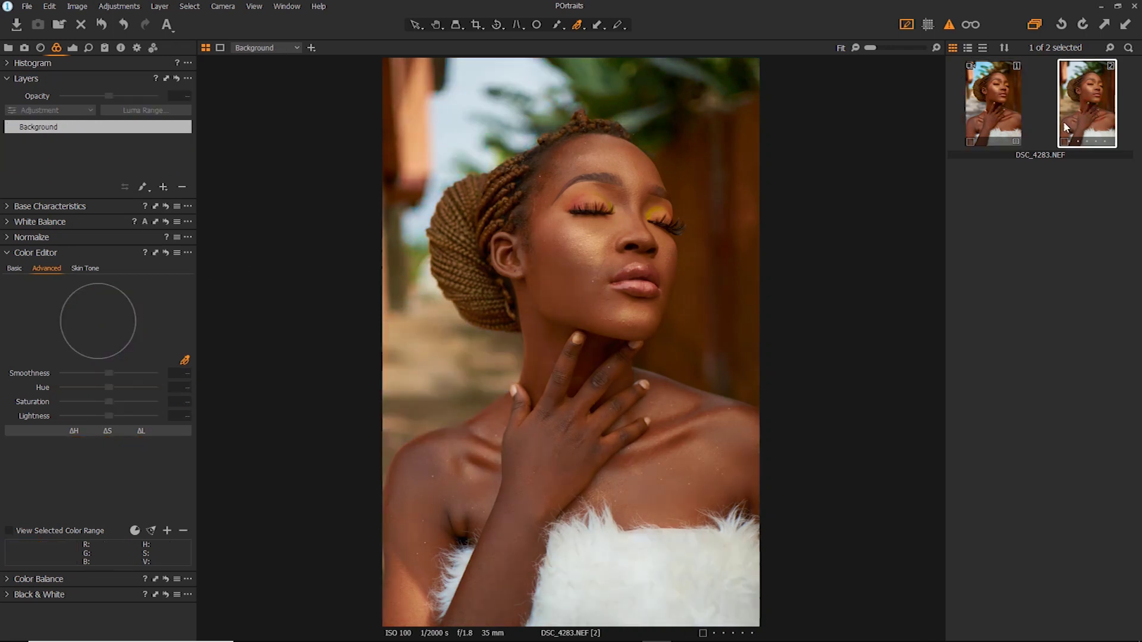
{"action": "left_click", "coordinate": [1011, 108]}
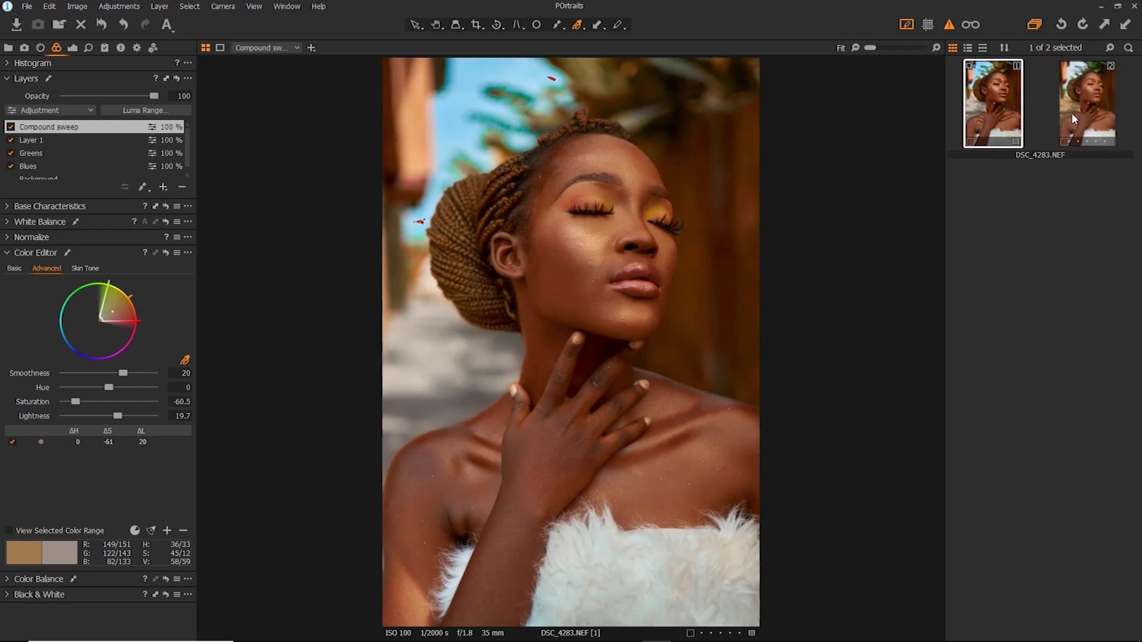
{"action": "left_click", "coordinate": [1074, 118]}
{"action": "left_click", "coordinate": [990, 122]}
{"action": "left_click", "coordinate": [1081, 115]}
{"action": "left_click", "coordinate": [992, 122]}
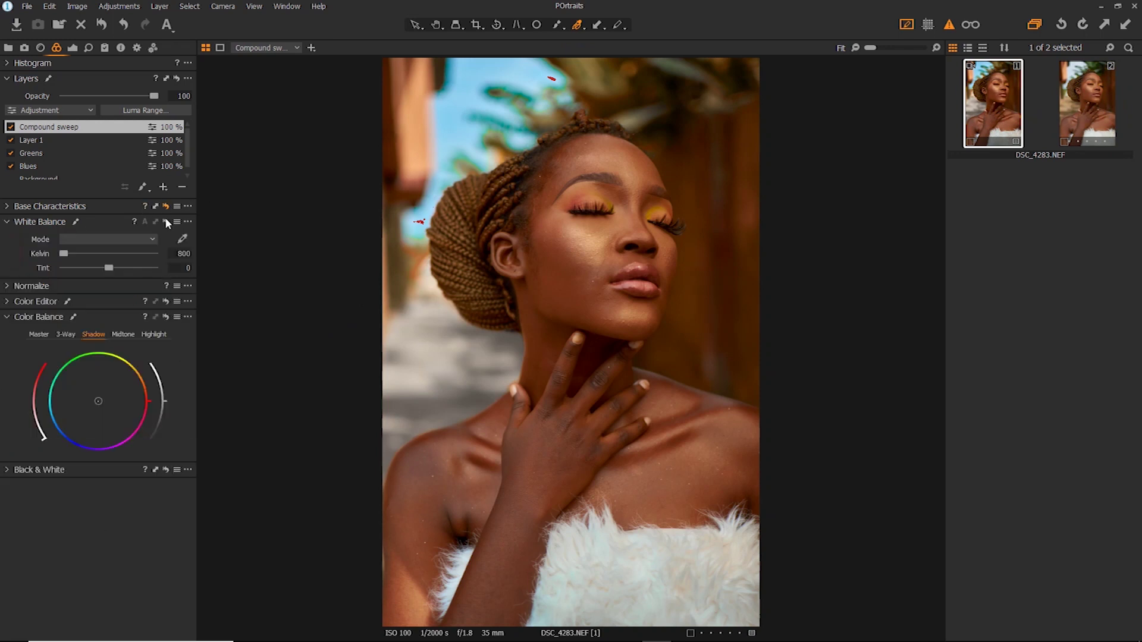
Add a new filled layer and shift its highlight color balance slightly toward cyan-blue
{"action": "left_click", "coordinate": [164, 189]}
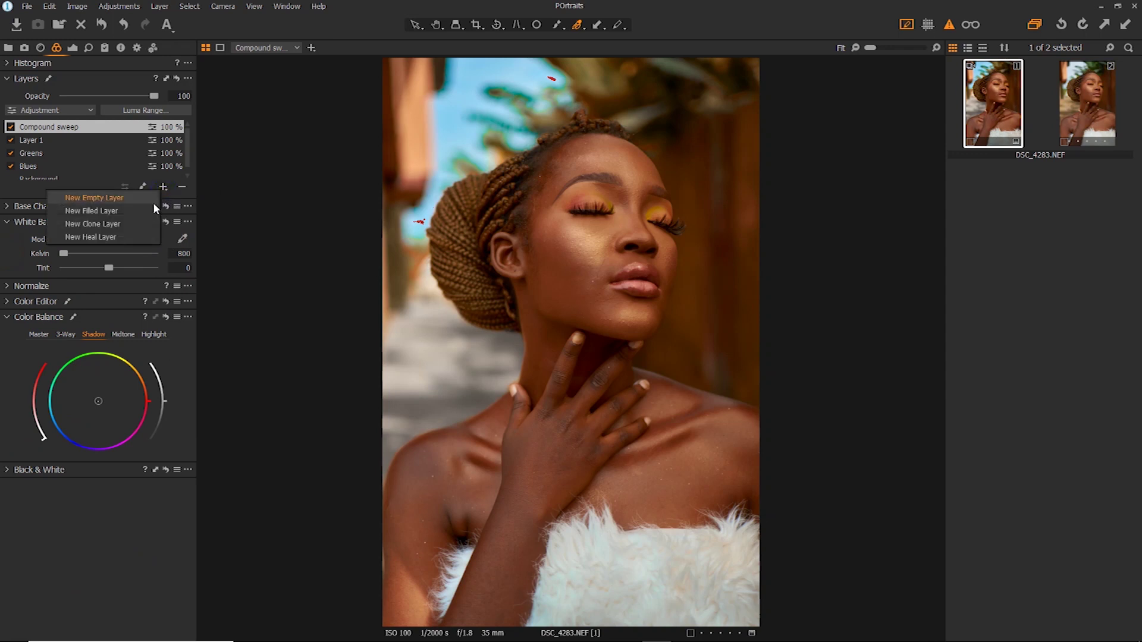
{"action": "left_click", "coordinate": [146, 211]}
{"action": "left_click", "coordinate": [153, 334]}
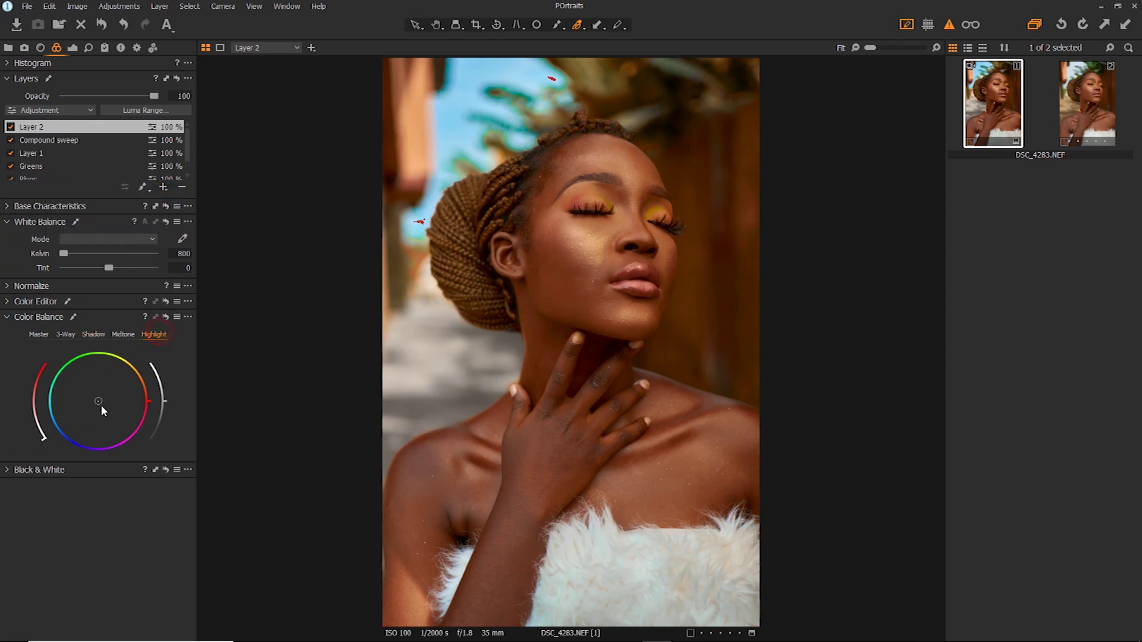
{"action": "mouse_move", "coordinate": [99, 403]}
{"action": "left_mouse_down"}
{"action": "mouse_move", "coordinate": [74, 414]}
{"action": "mouse_move", "coordinate": [81, 406]}
{"action": "left_mouse_up"}
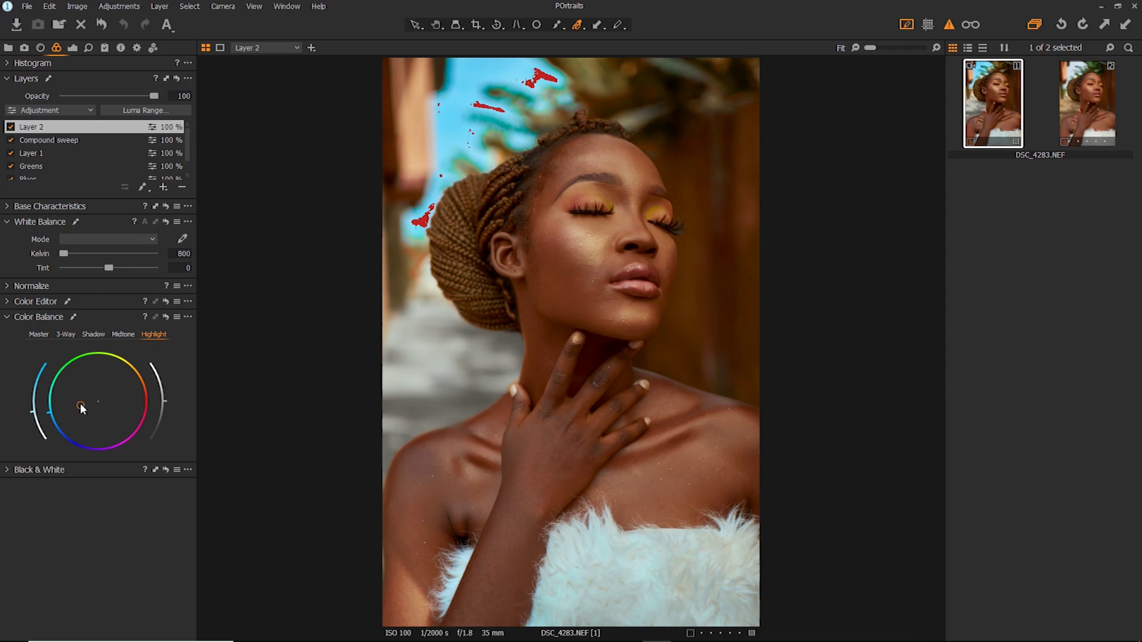
Alternate between the unedited and graded variants to check the highlight tint, and display both side by side
{"action": "left_click", "coordinate": [1065, 117]}
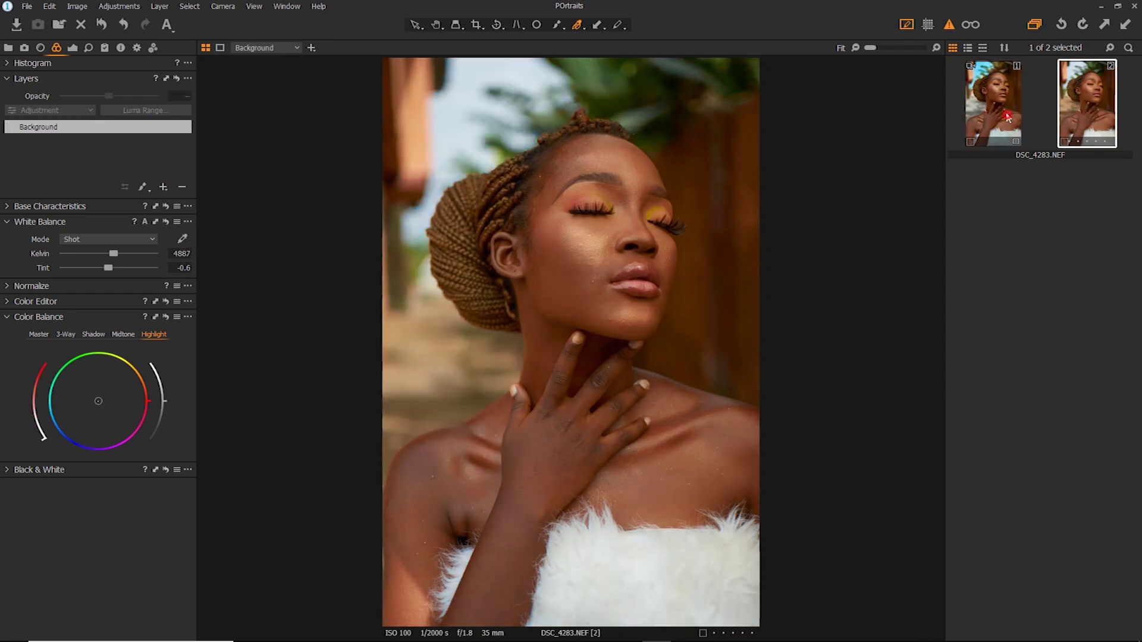
{"action": "left_click", "coordinate": [1008, 117]}
{"action": "left_click", "coordinate": [1081, 115]}
{"action": "left_click", "coordinate": [1015, 112]}
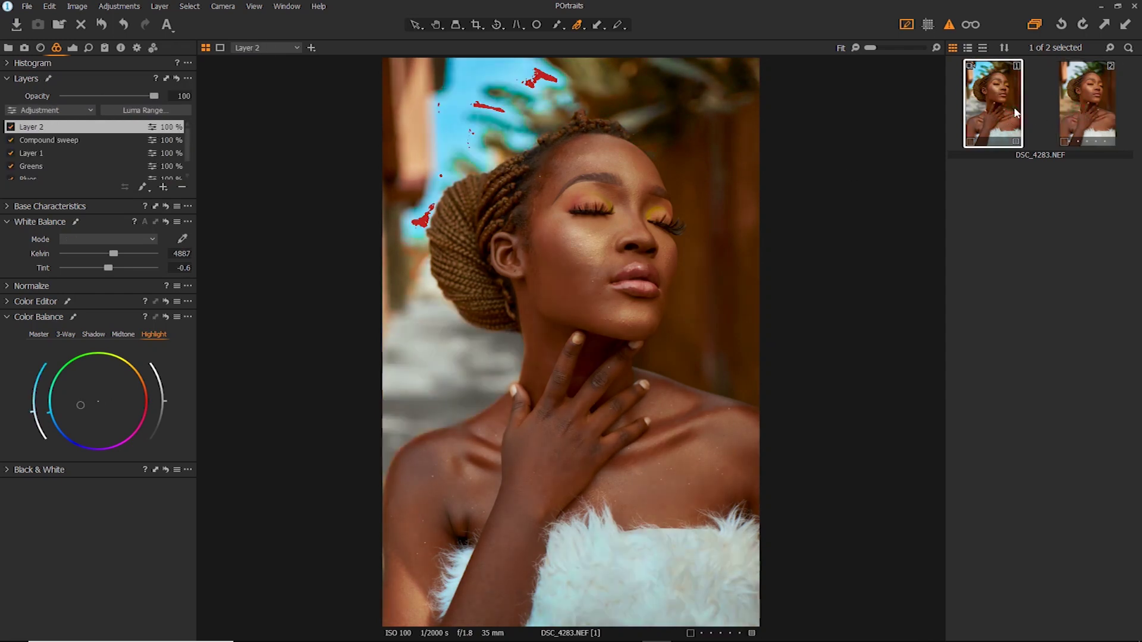
{"action": "left_click", "coordinate": [1082, 105], "text": "ctrl"}
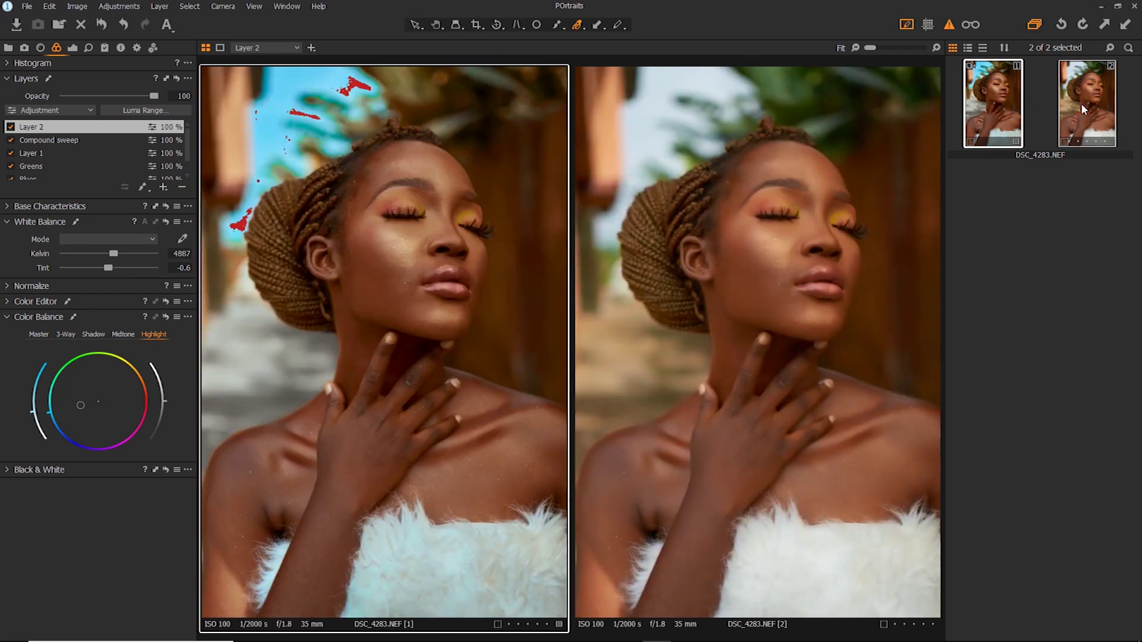